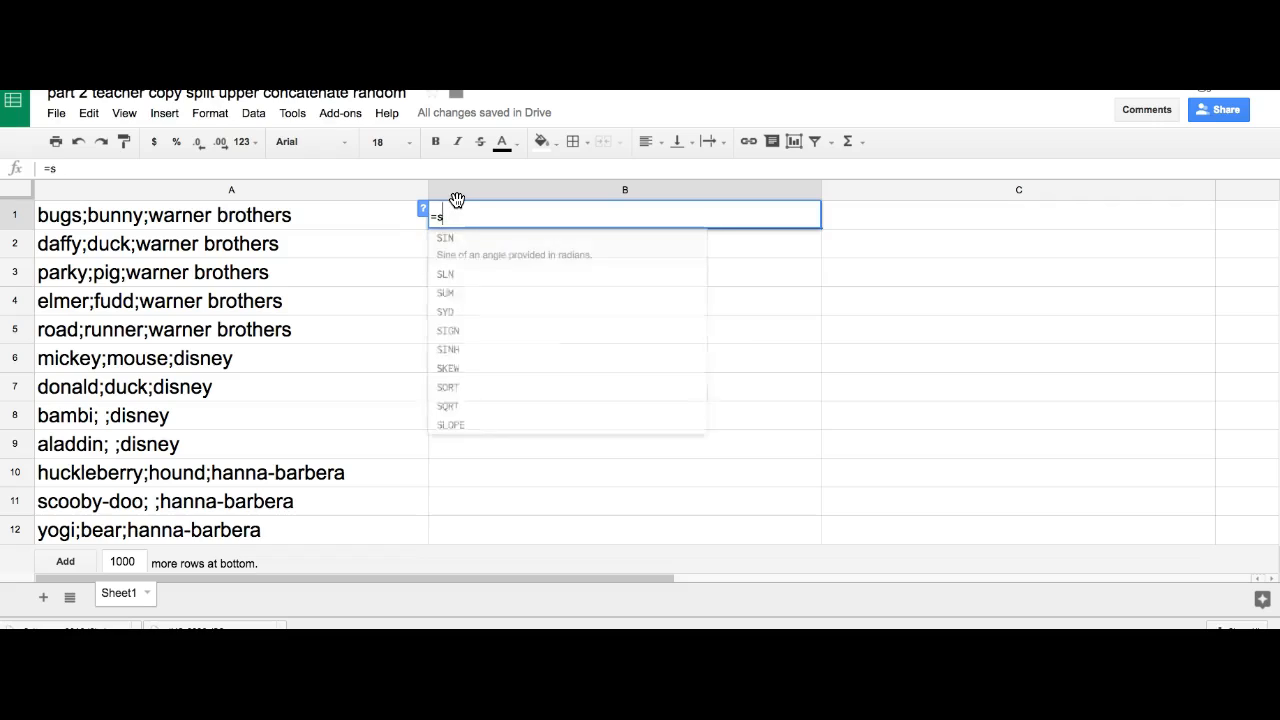
Enter the formula =split(a1,";") in cell B1 to separate A1's text at the semicolons.
text(()
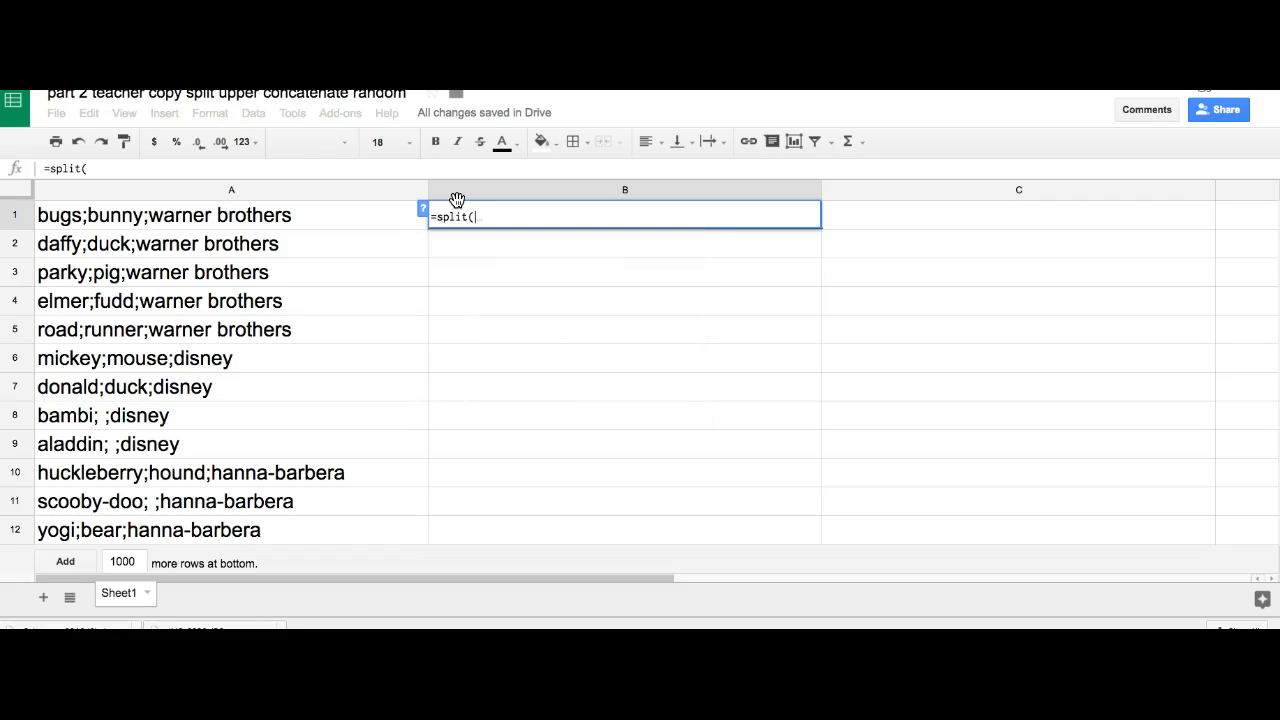
text(a1)
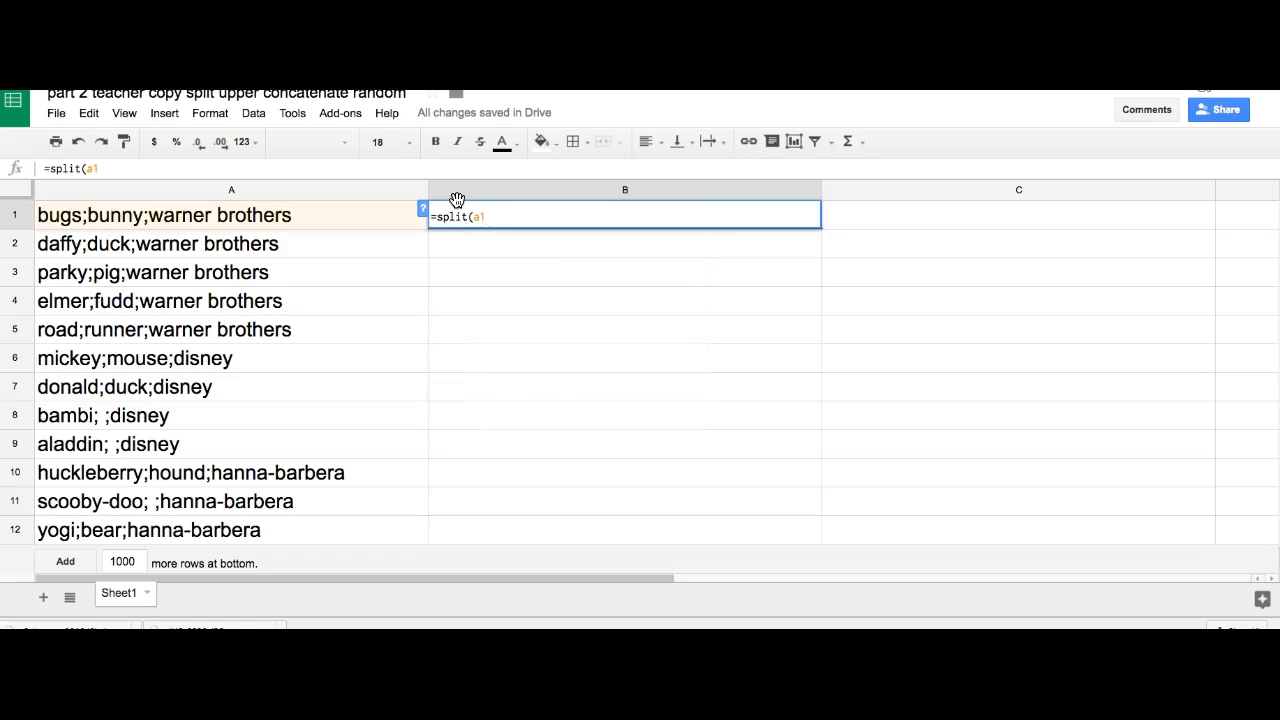
text(,)
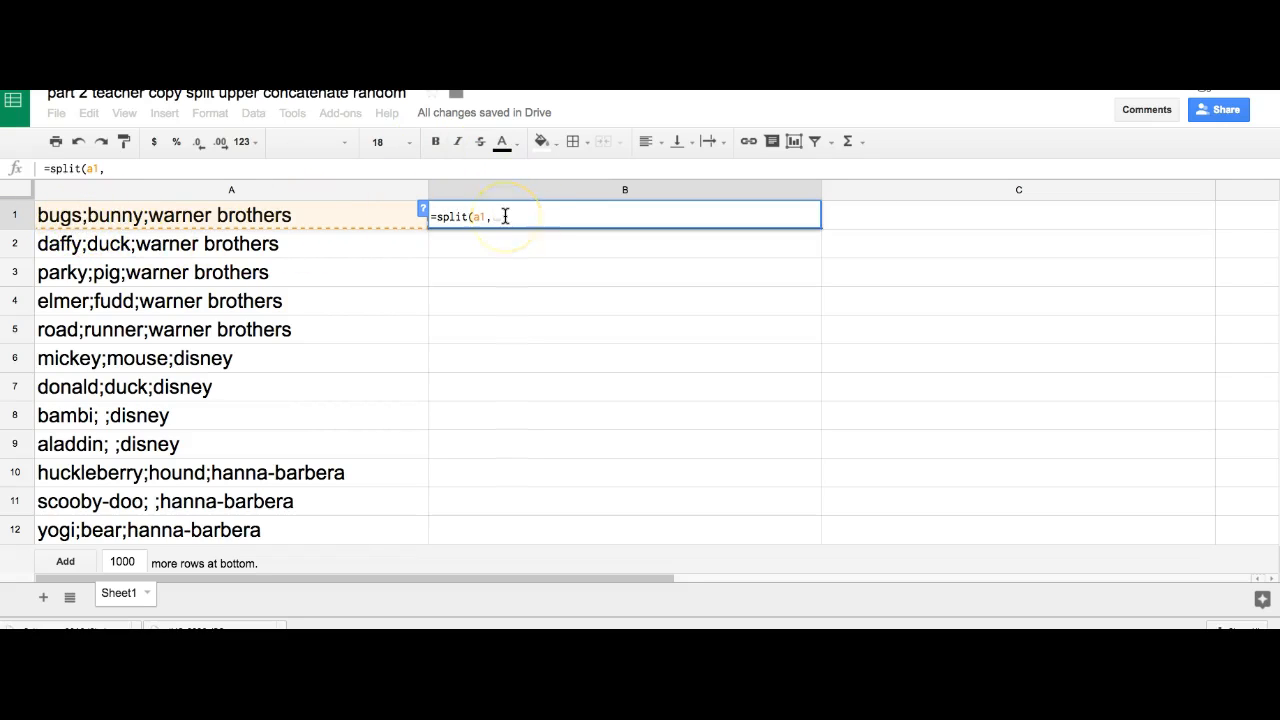
text(";"))
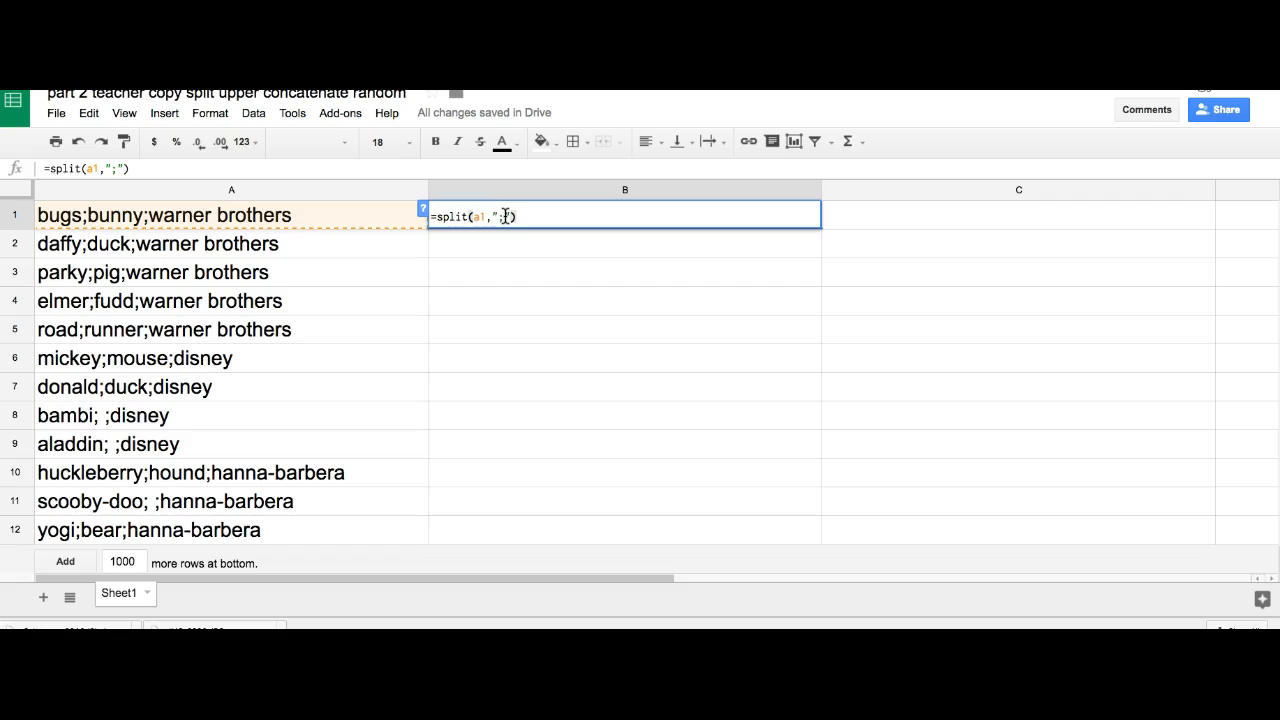
key(Return)
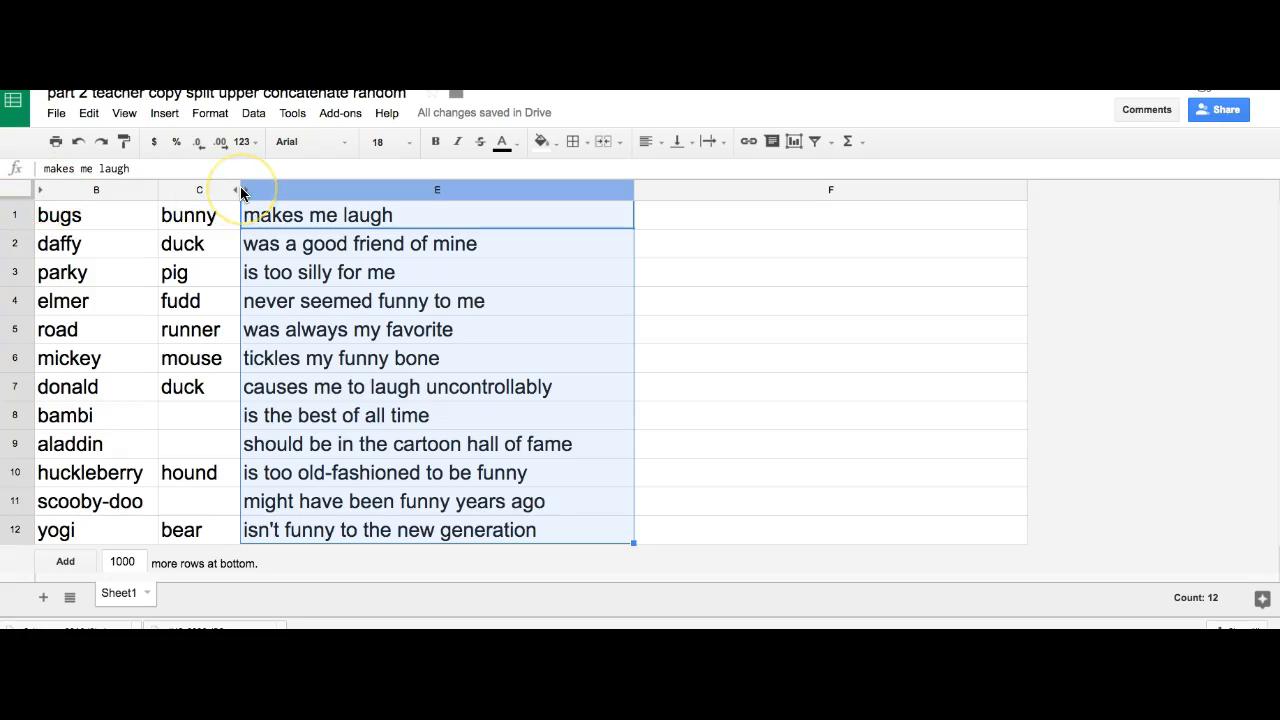
Enter =indirect("E"&randbetween(1,12)) in cell F1 to pull a random phrase from column E, and reload the sheet to redraw it.
click(662, 219)
click(661, 215)
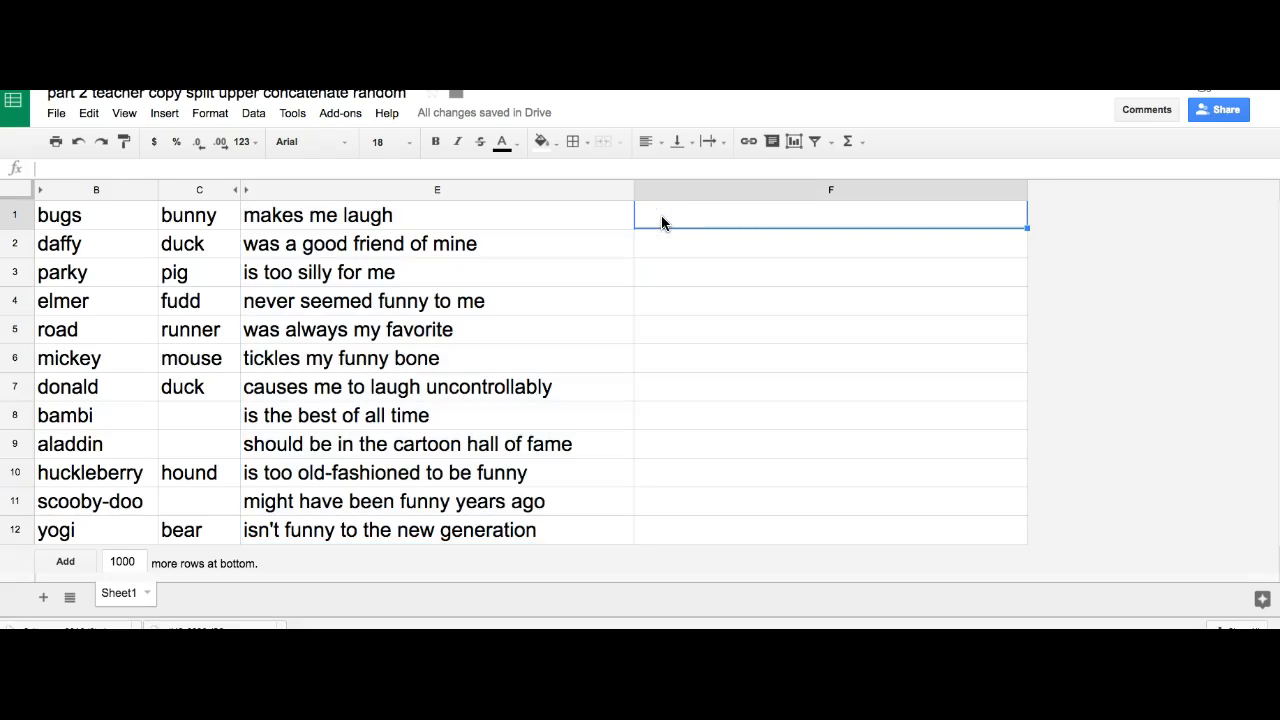
text(=)
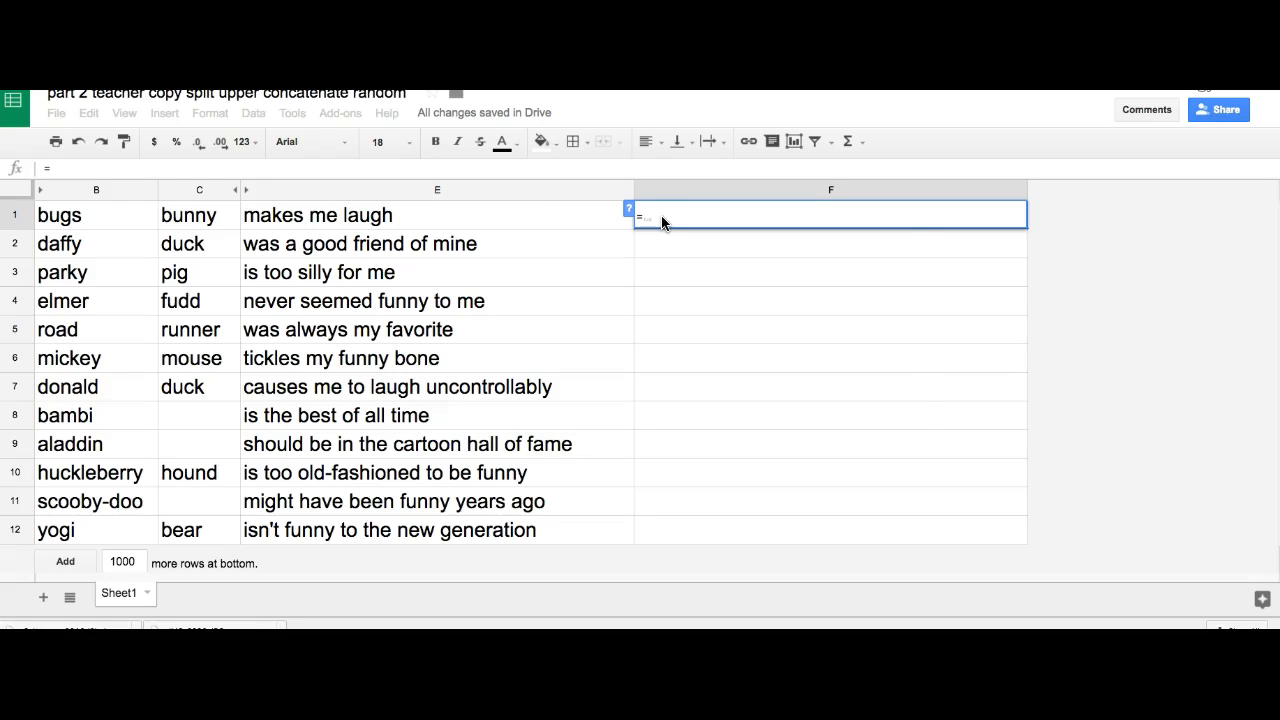
text(indirect)
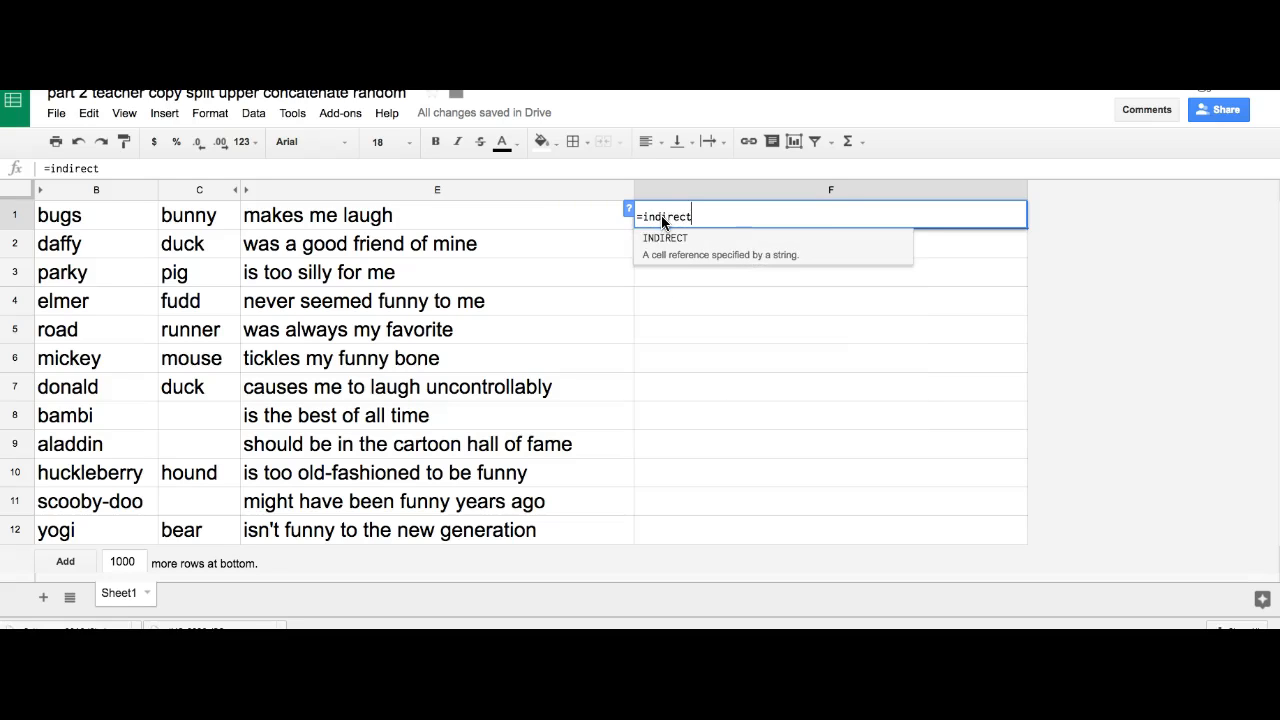
text(()
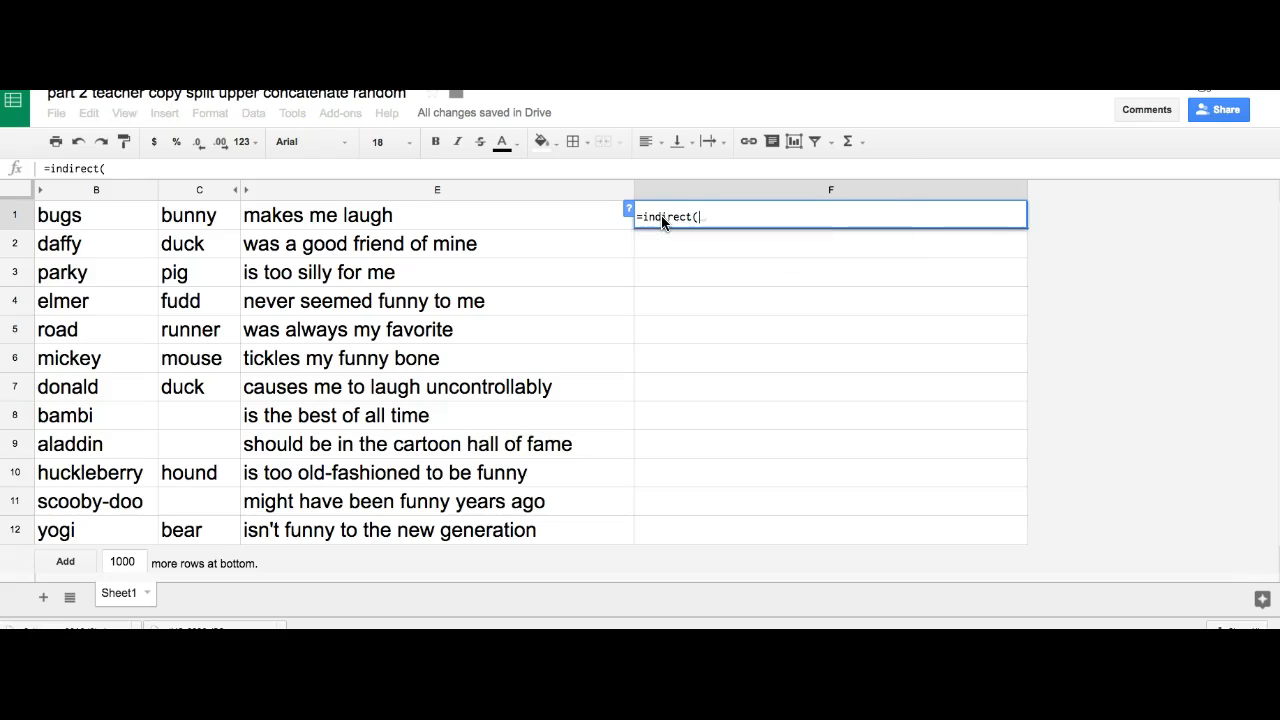
text("E")
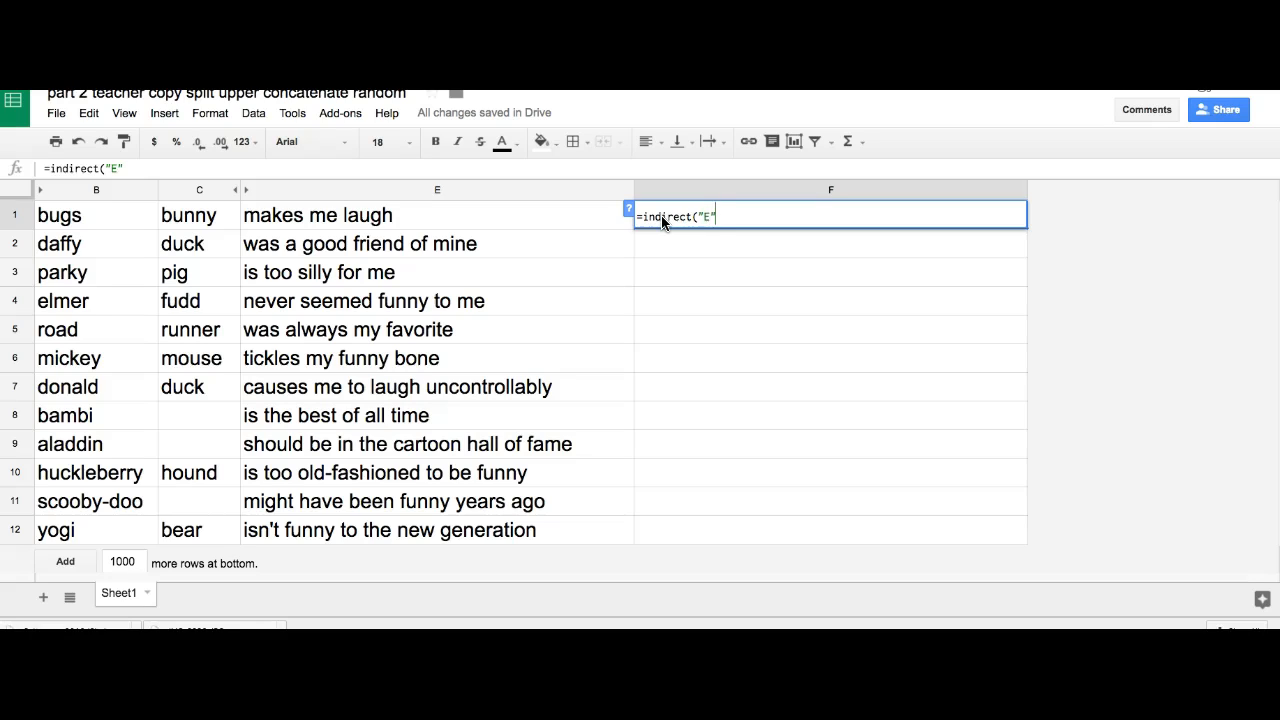
text(&)
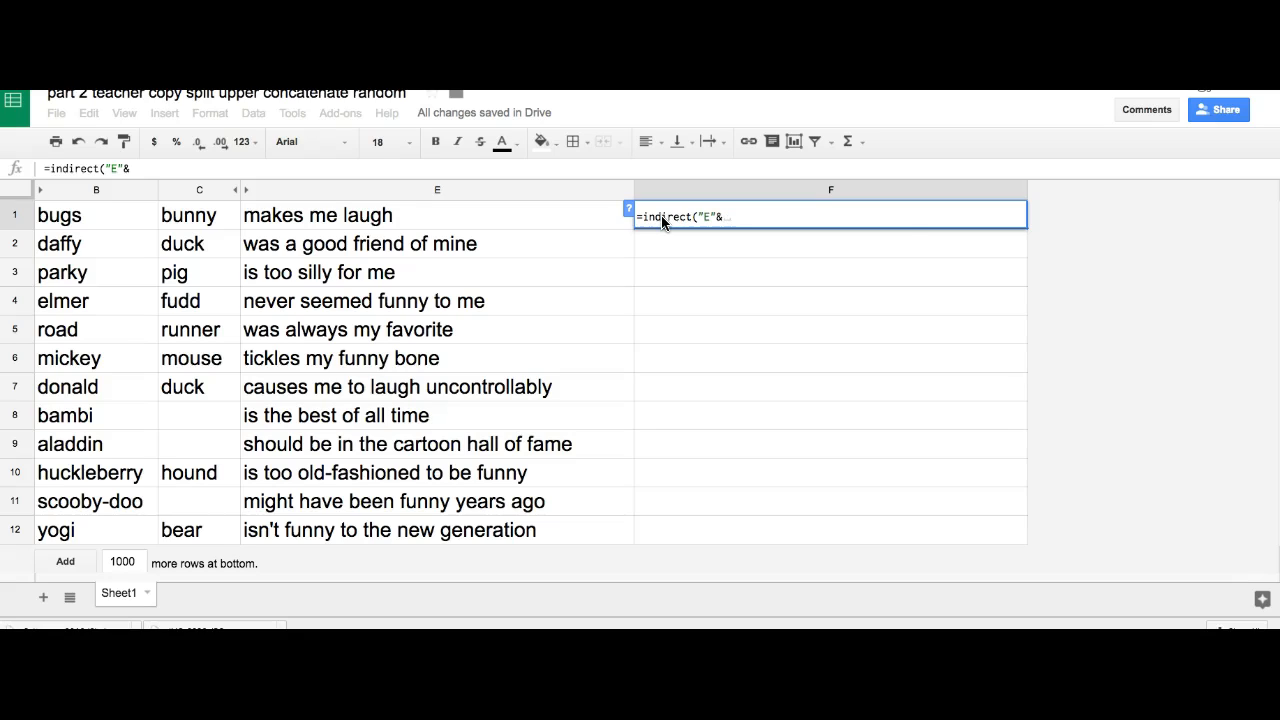
text(randb)
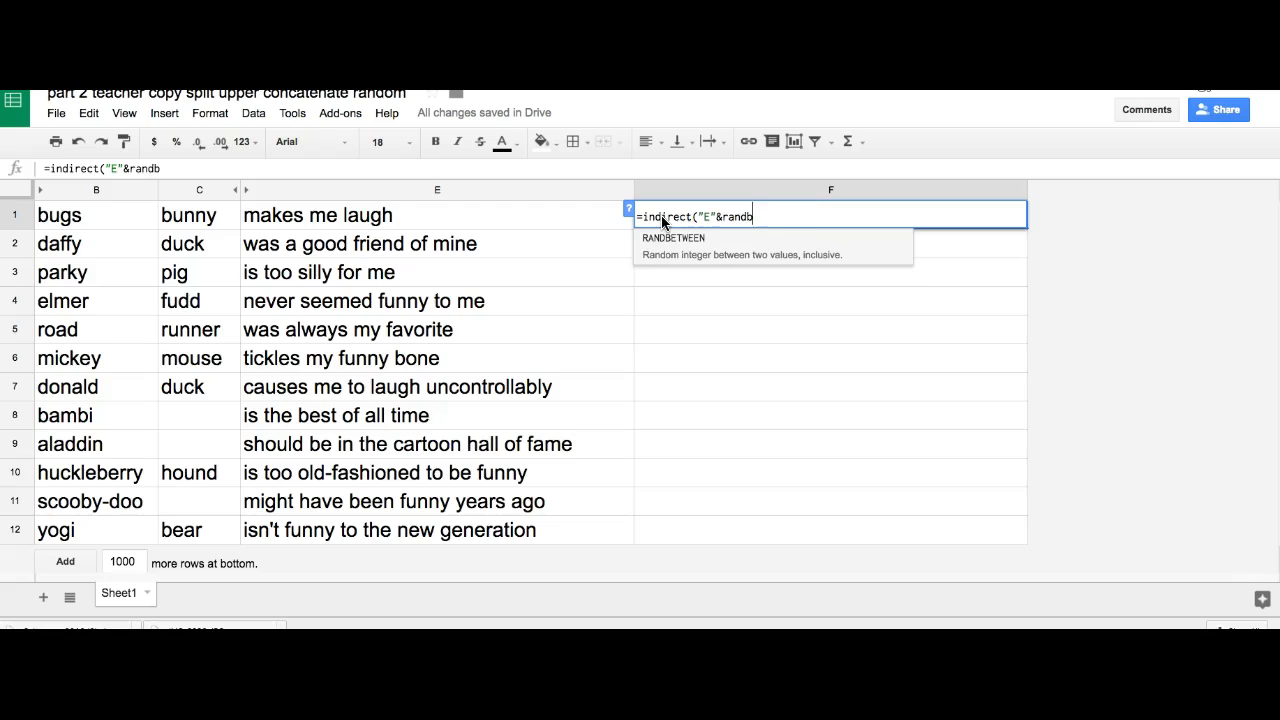
text(etween)
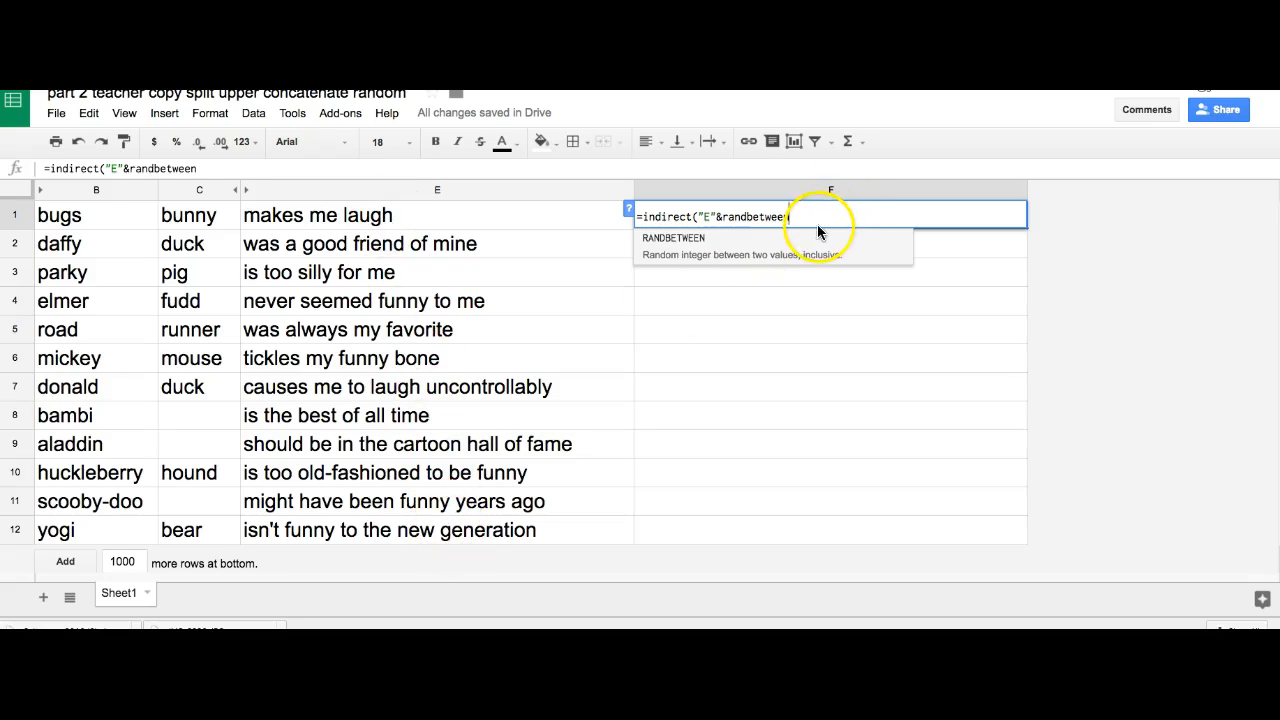
text((1)
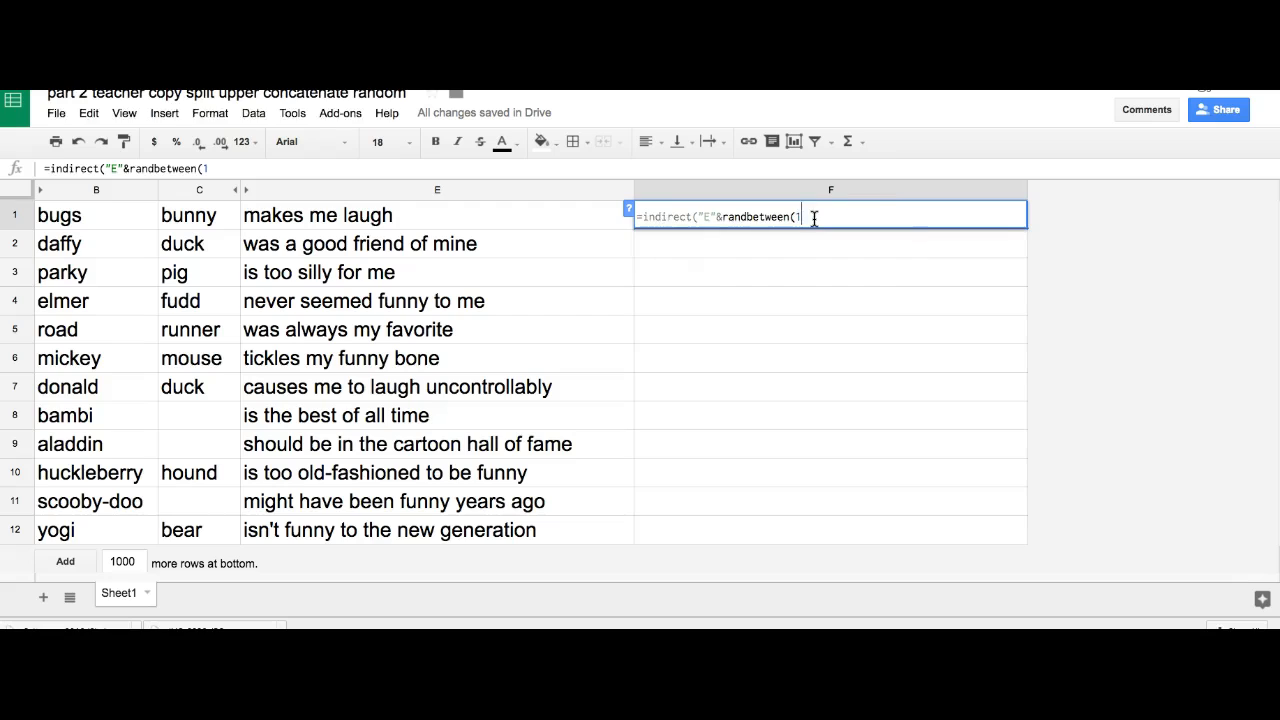
text(,12))
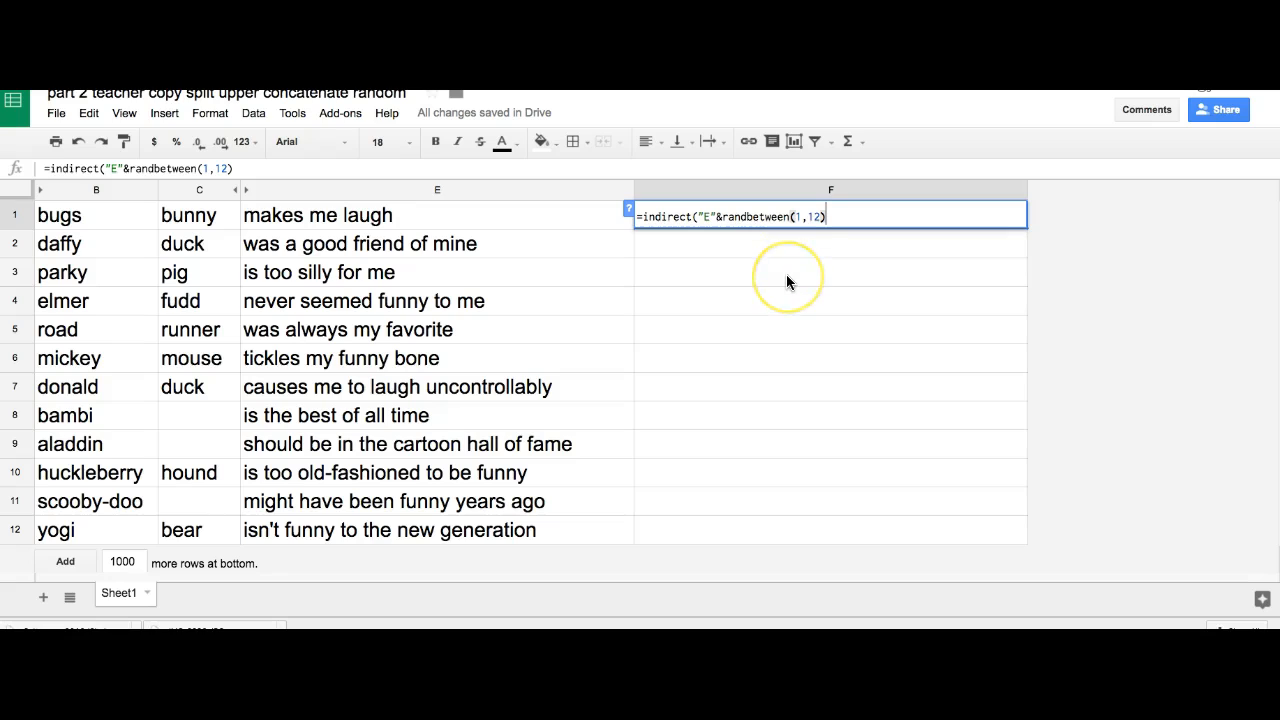
key(Return)
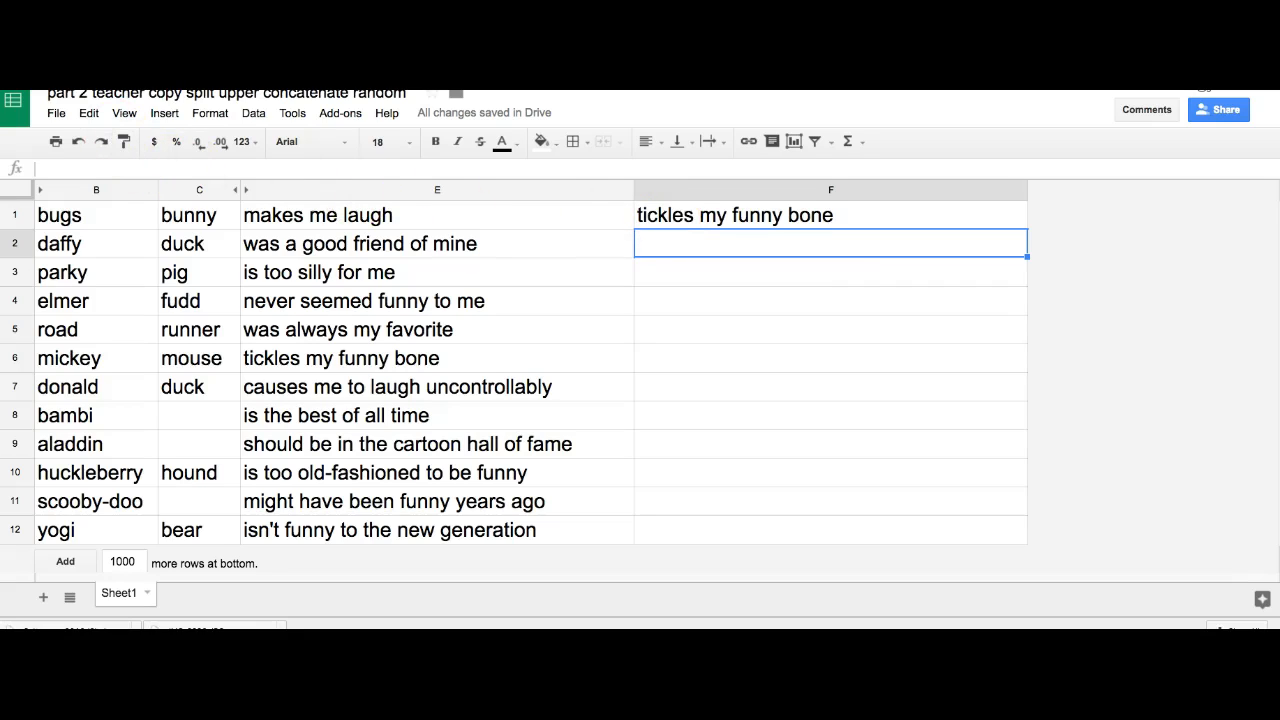
key(super+r)
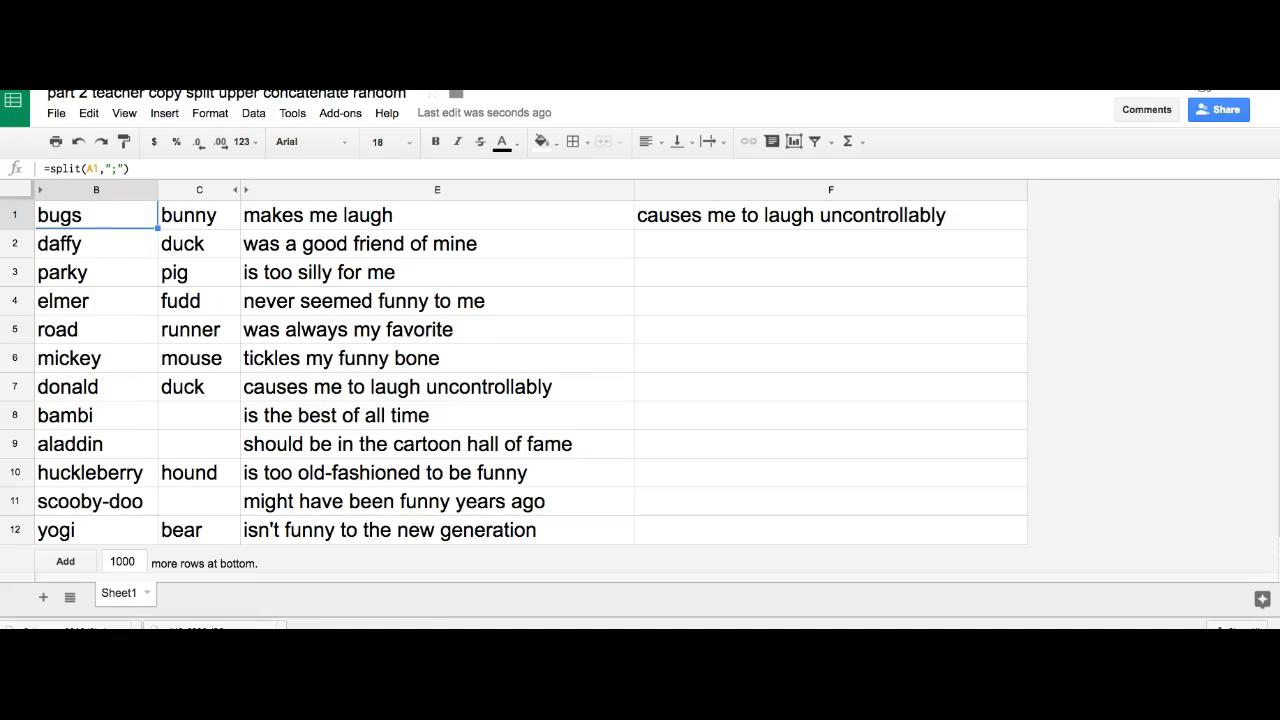
Edit F1's formula to start with concatenate(b1," ", c1, " " in front of the indirect function.
click(659, 221)
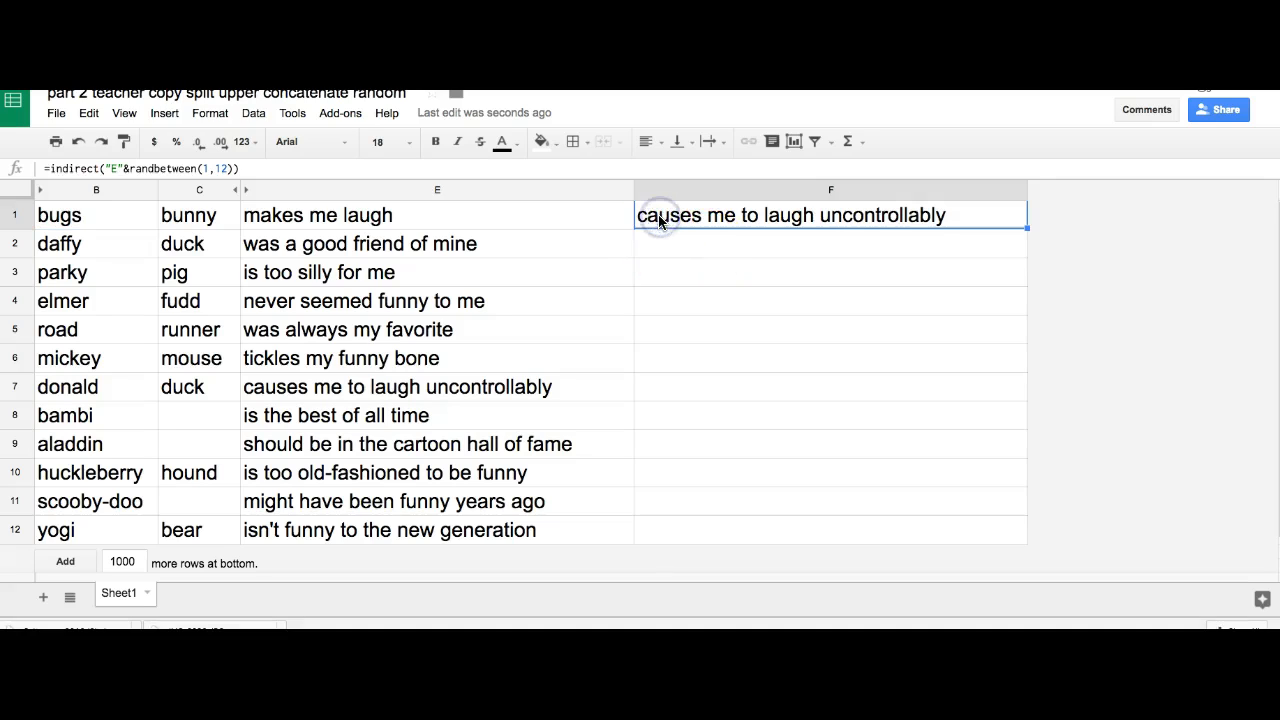
click(49, 170)
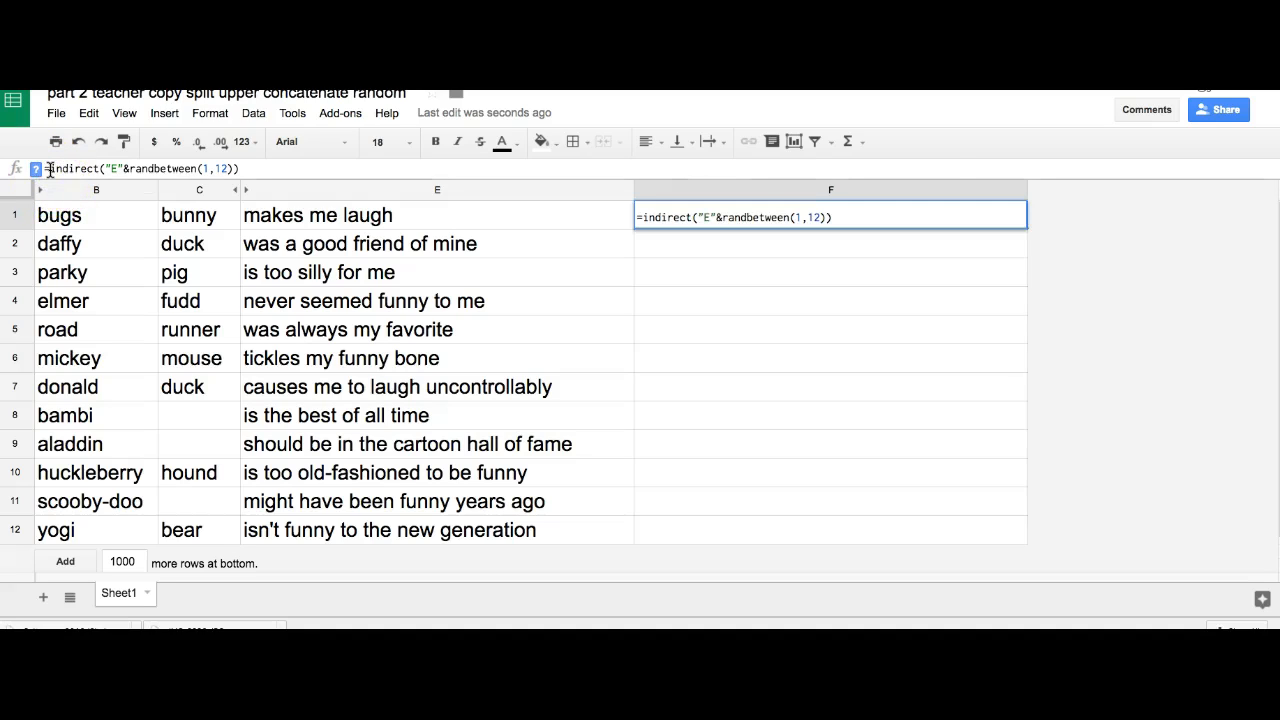
text(concatenat)
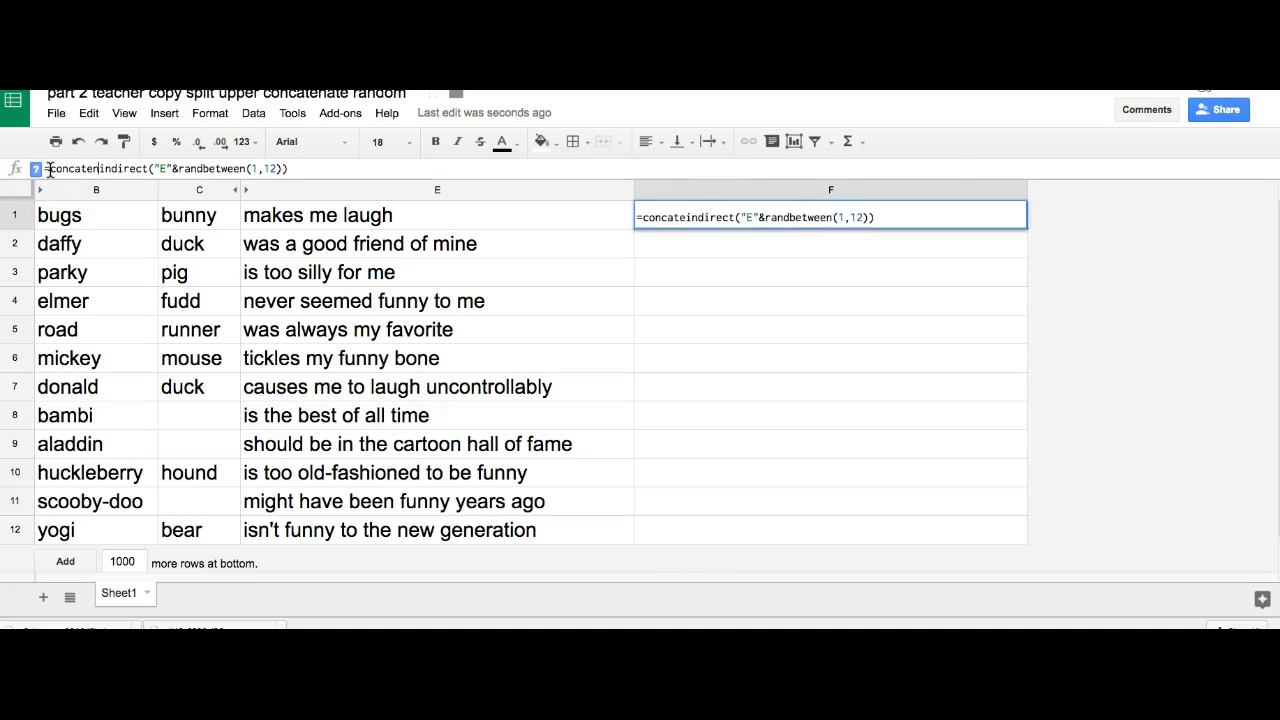
text(e)
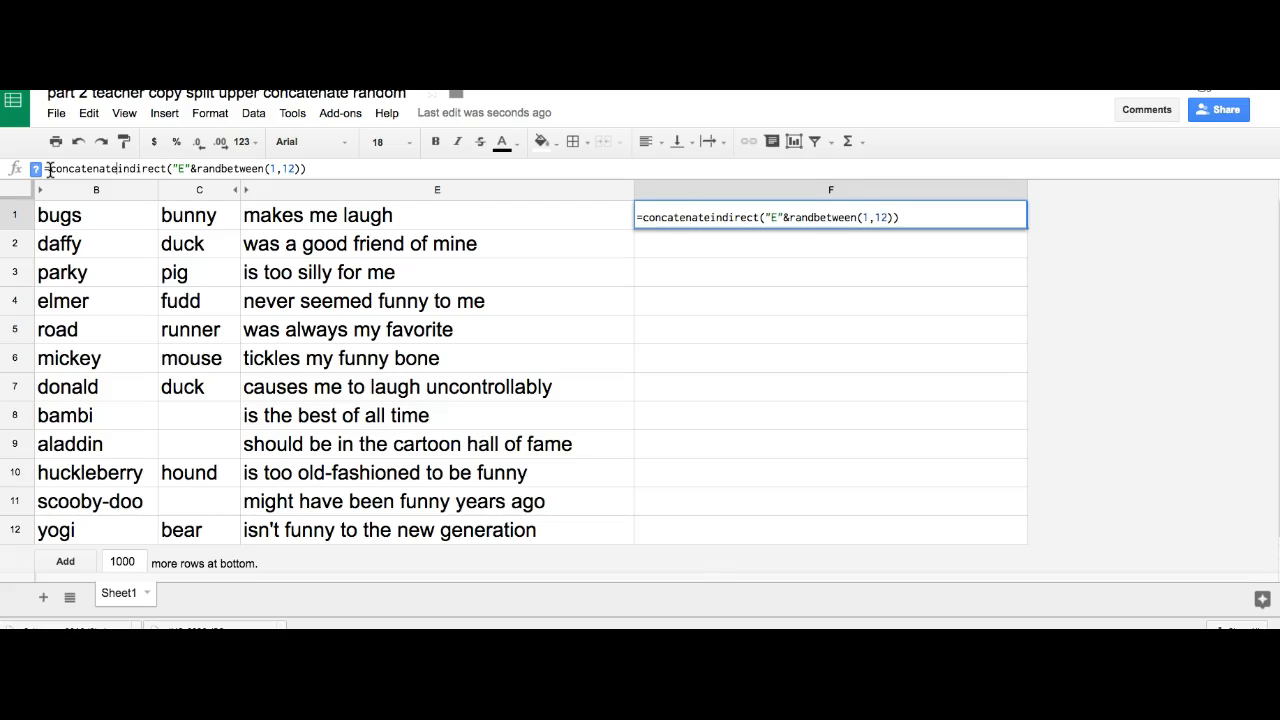
text(()
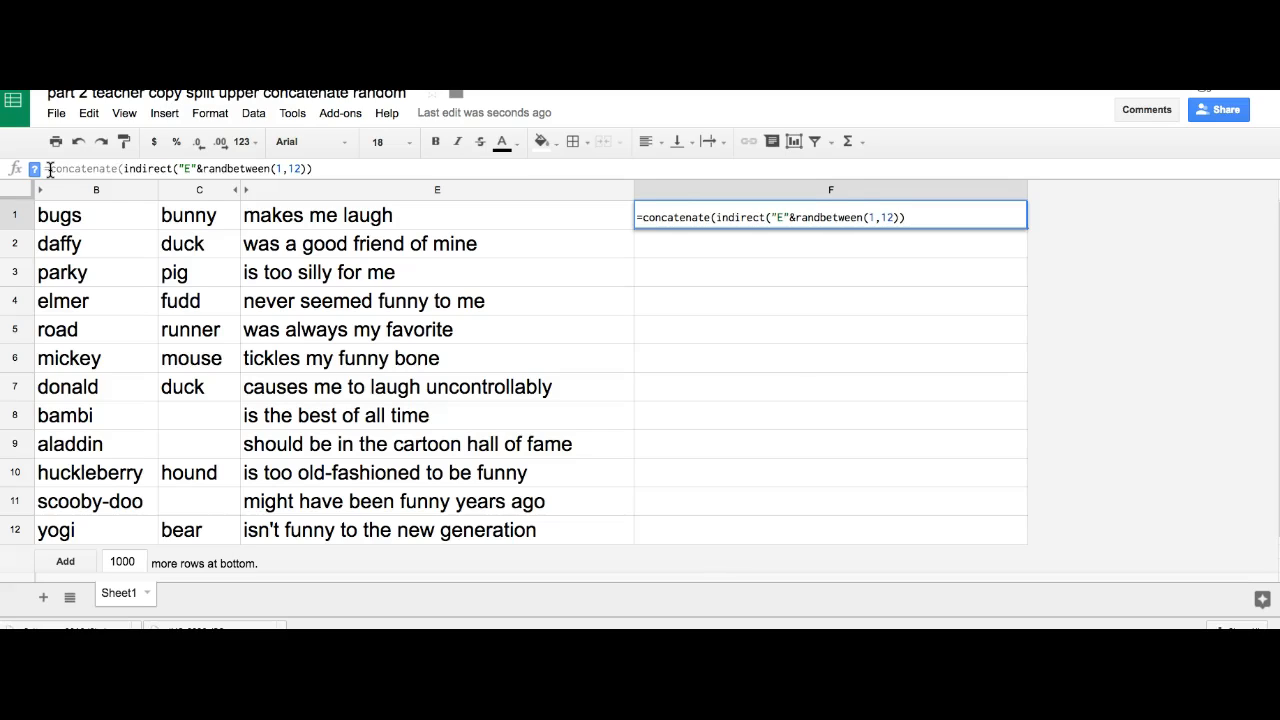
text(b1)
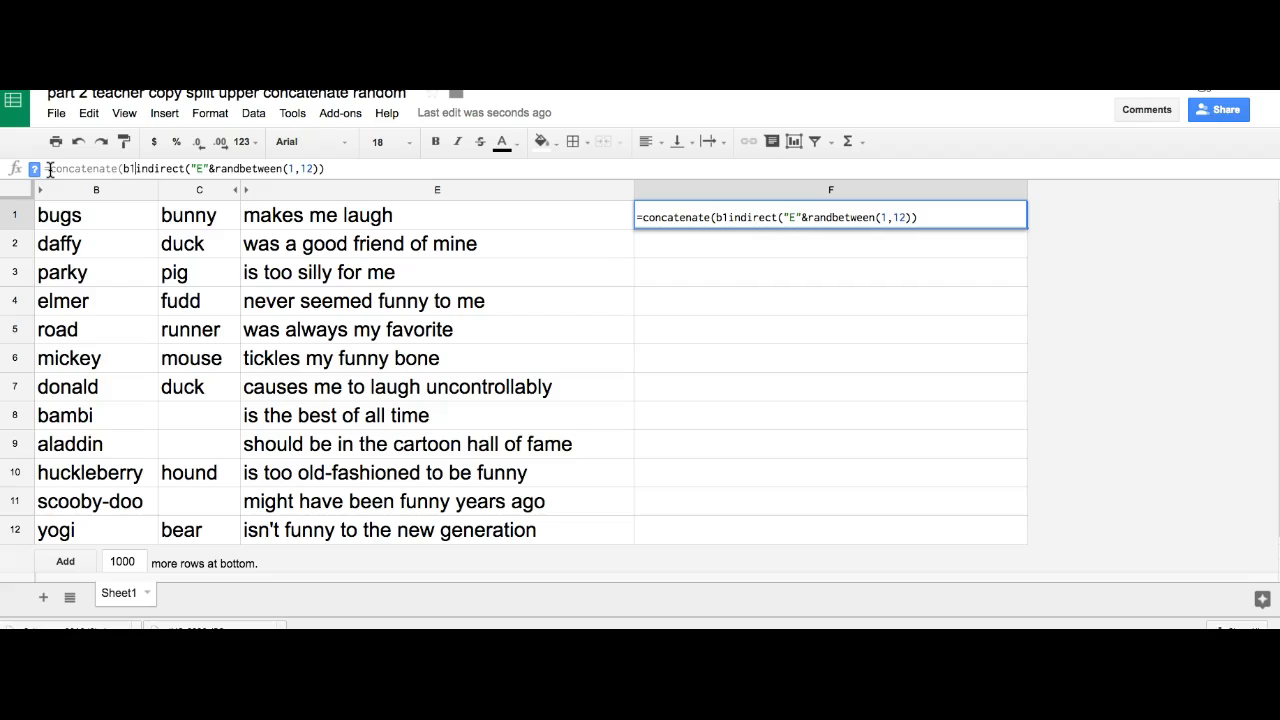
text(,")
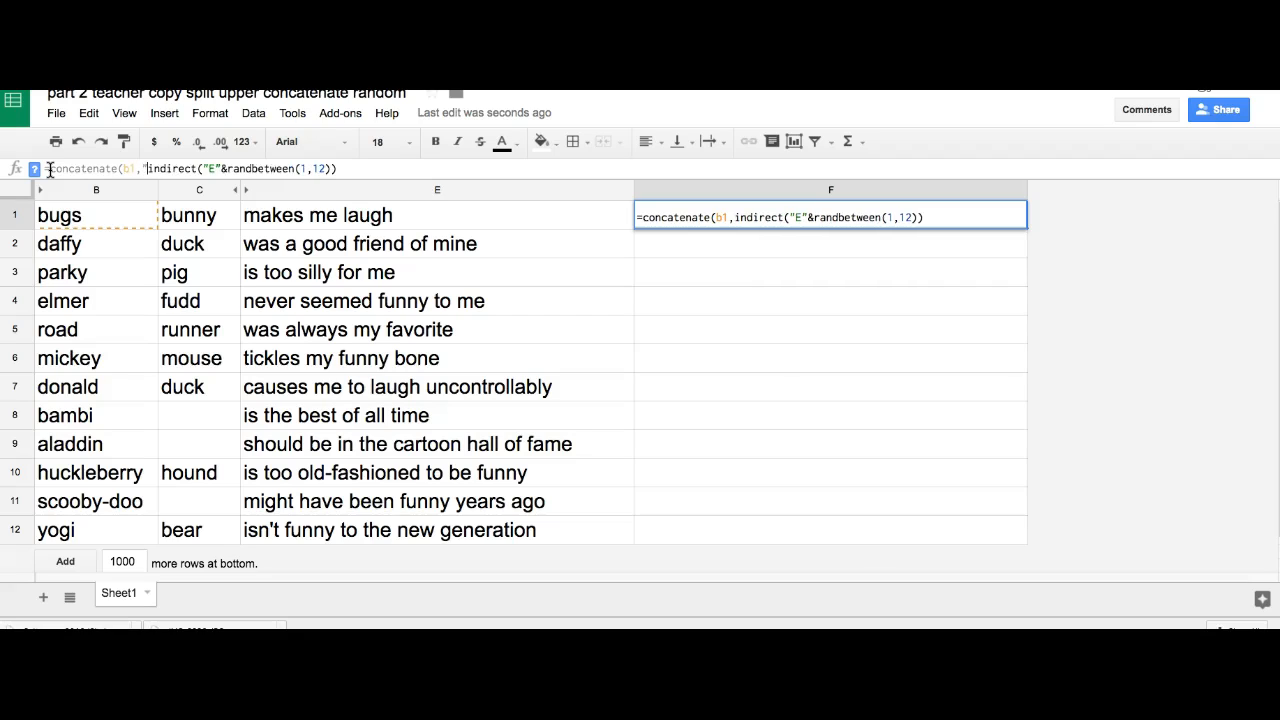
text( ")
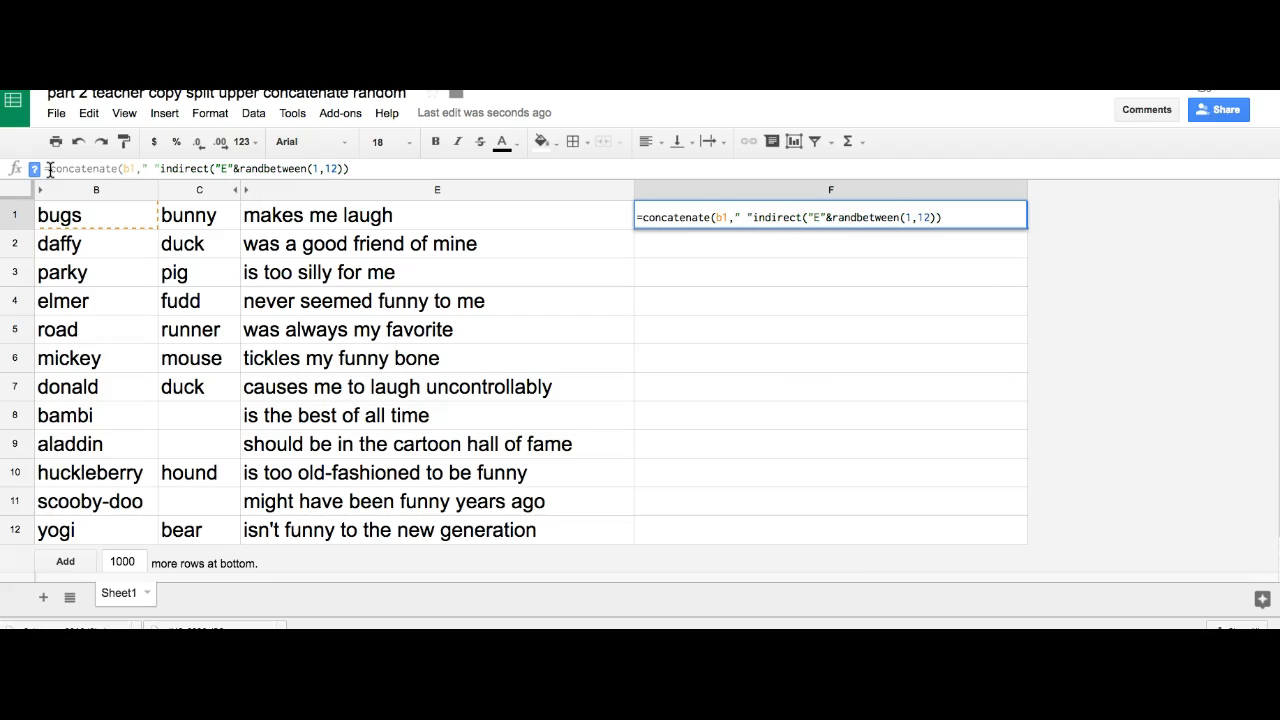
text(, c1)
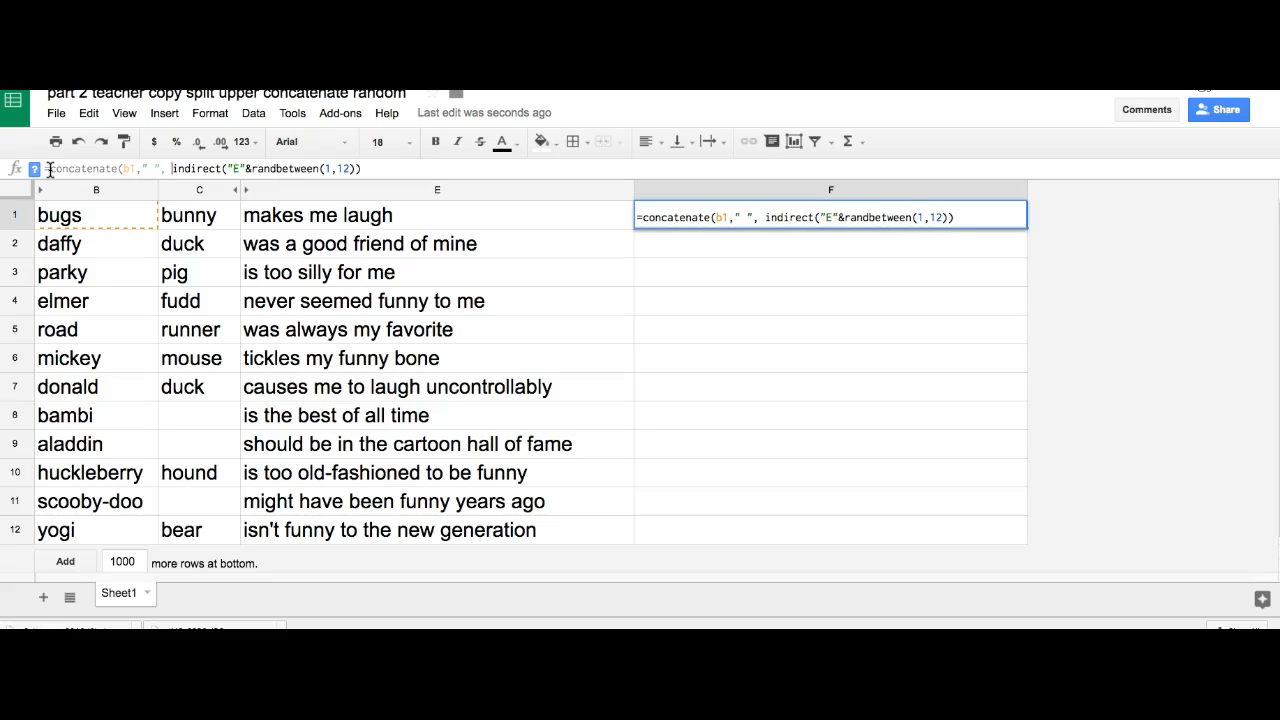
text(, " ")
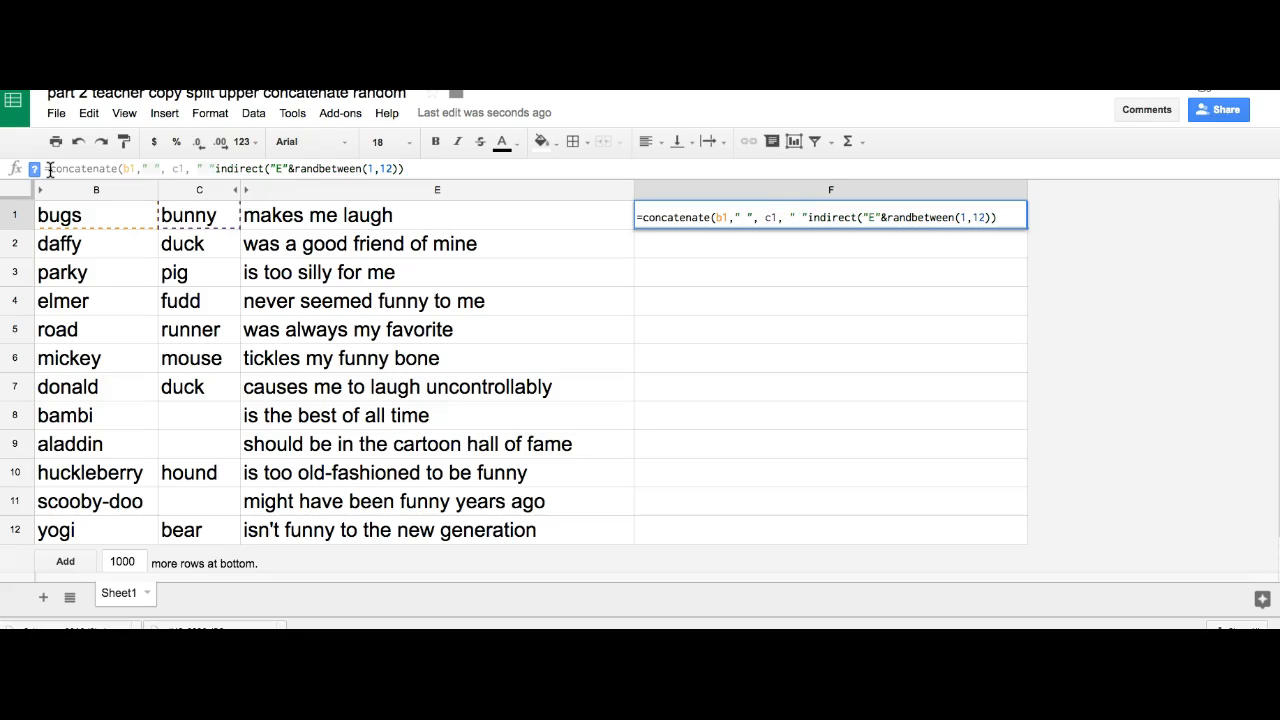
Wrap the b1 and c1 references in F1's concatenate formula in proper() to capitalize both names.
click(124, 170)
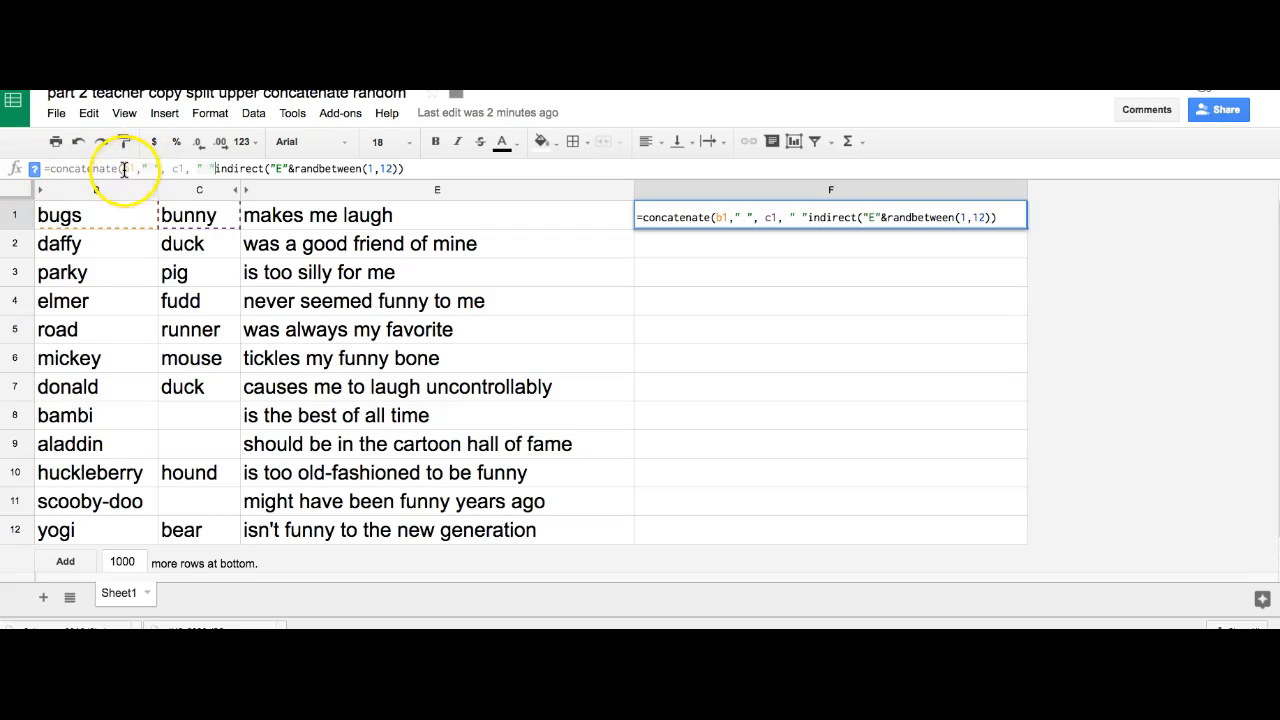
text(proper()
click(178, 168)
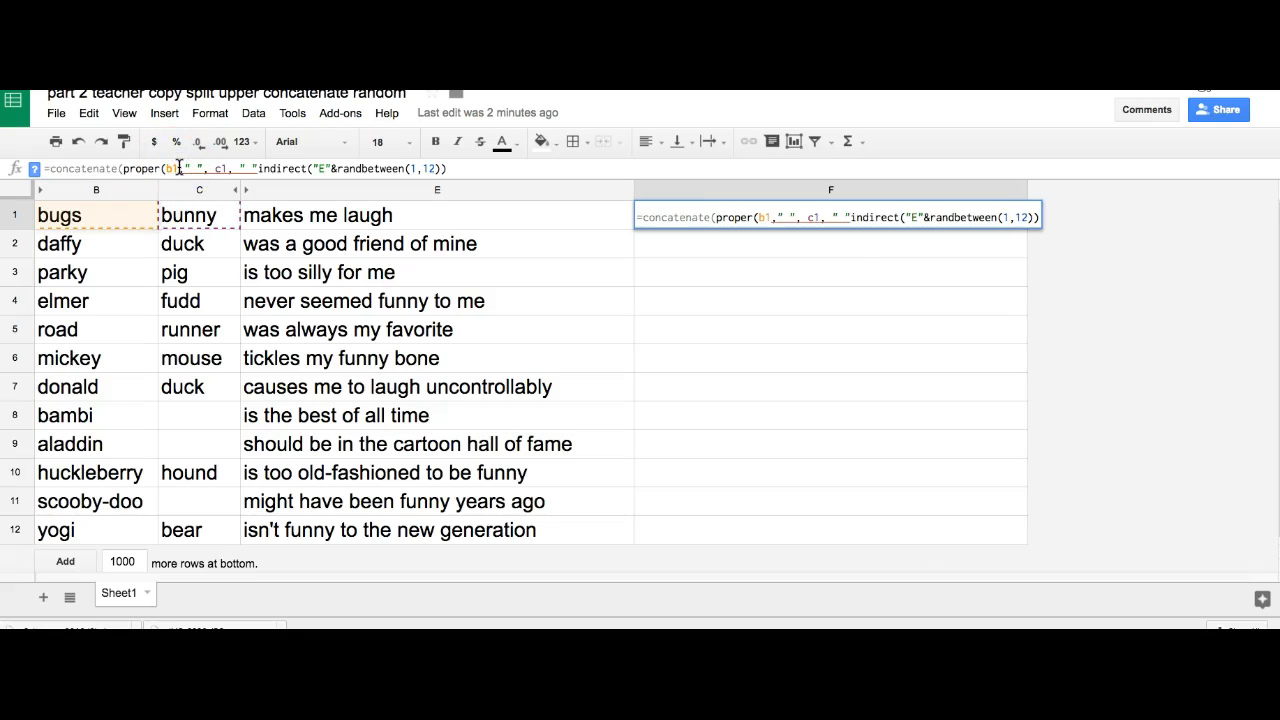
text())
click(220, 168)
text(proper)
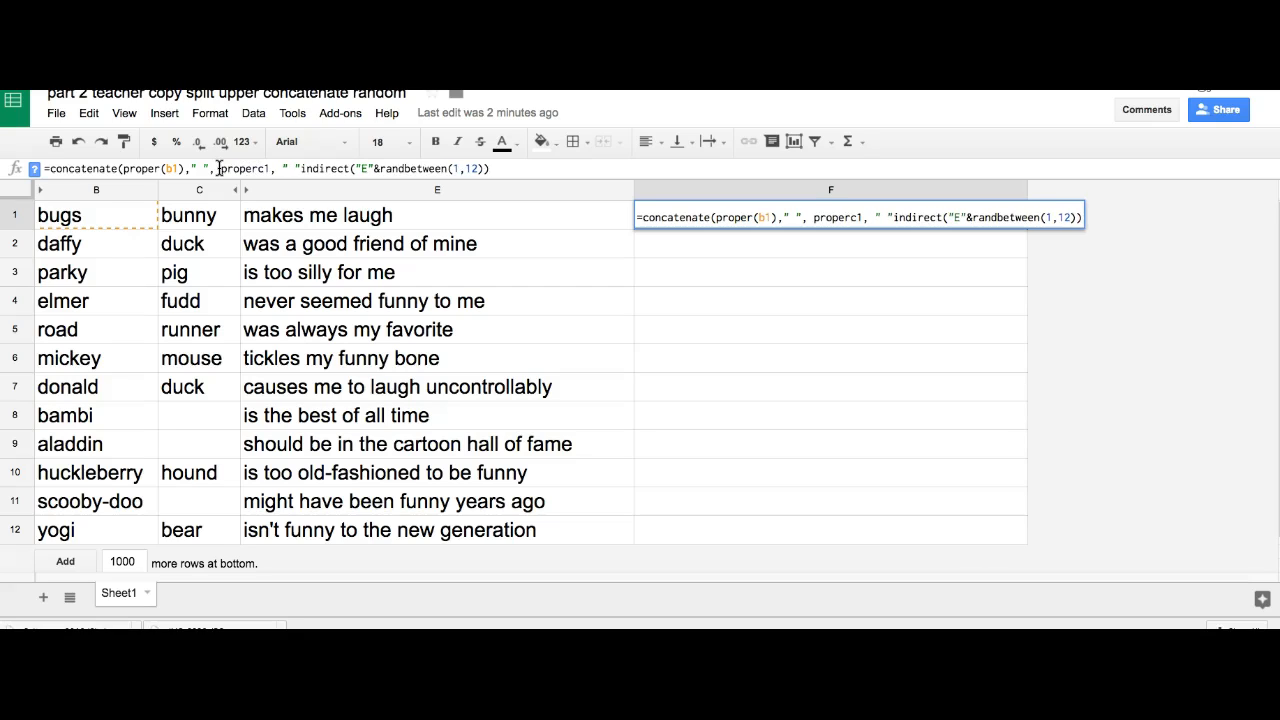
text(()
click(278, 168)
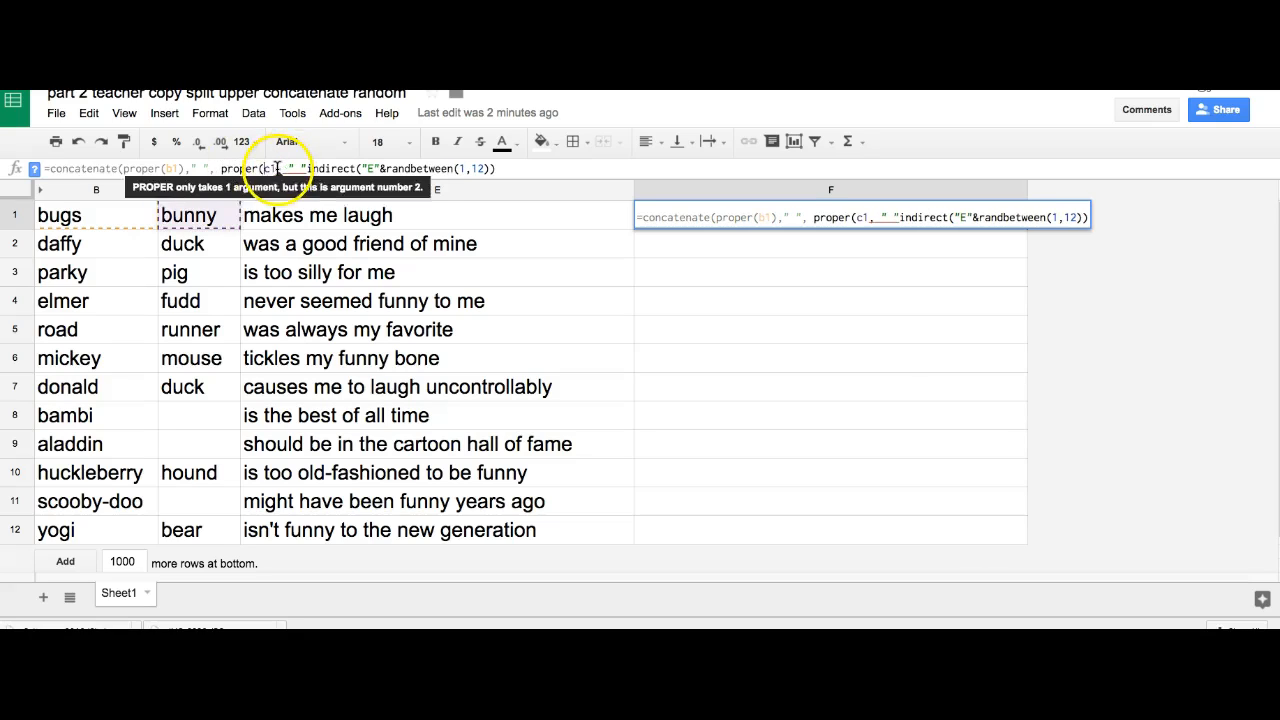
text())
Insert the missing comma between the second " " separator and indirect in F1's formula.
click(266, 221)
click(335, 185)
click(313, 168)
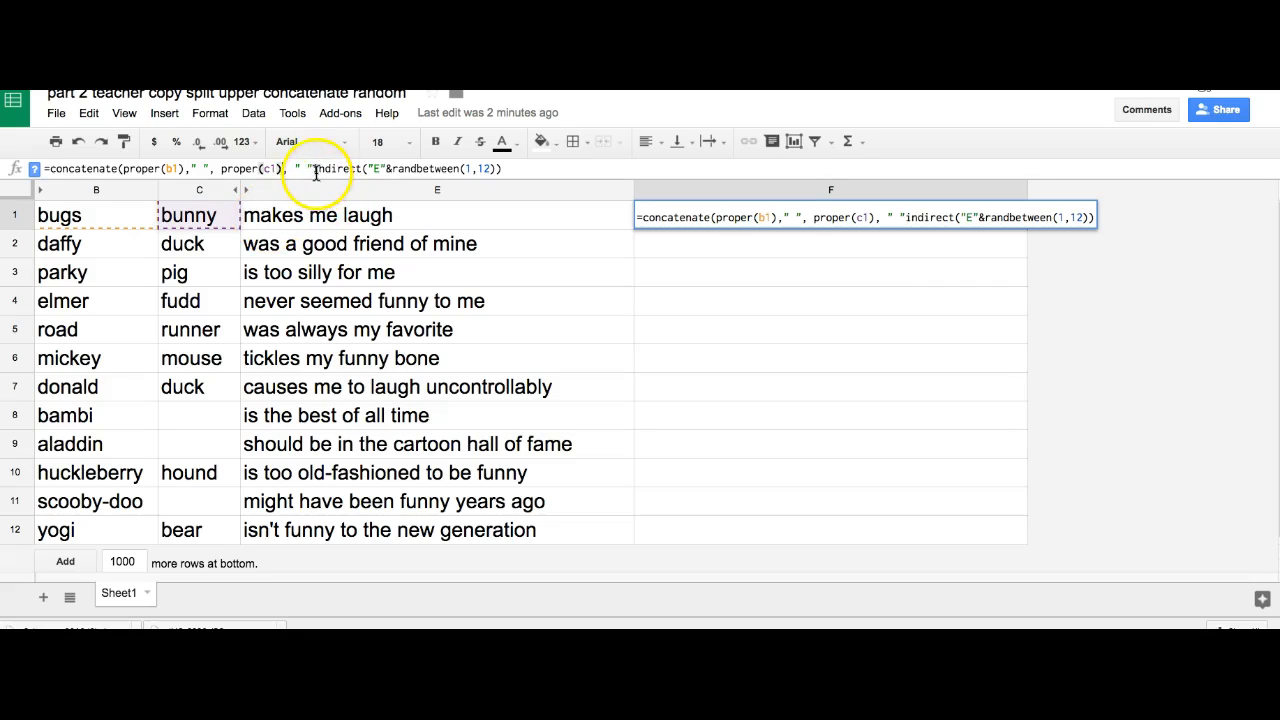
key(Left)
key(Left)
key(Left)
key(Left)
key(Left)
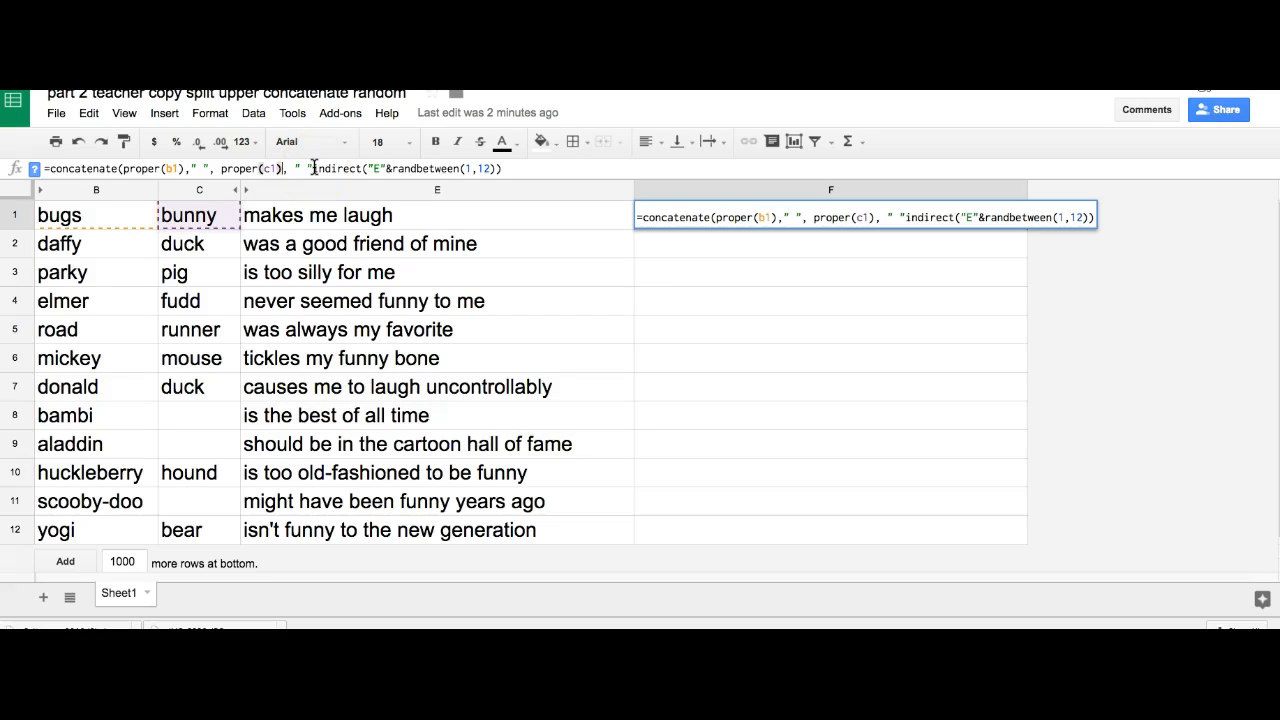
click(313, 168)
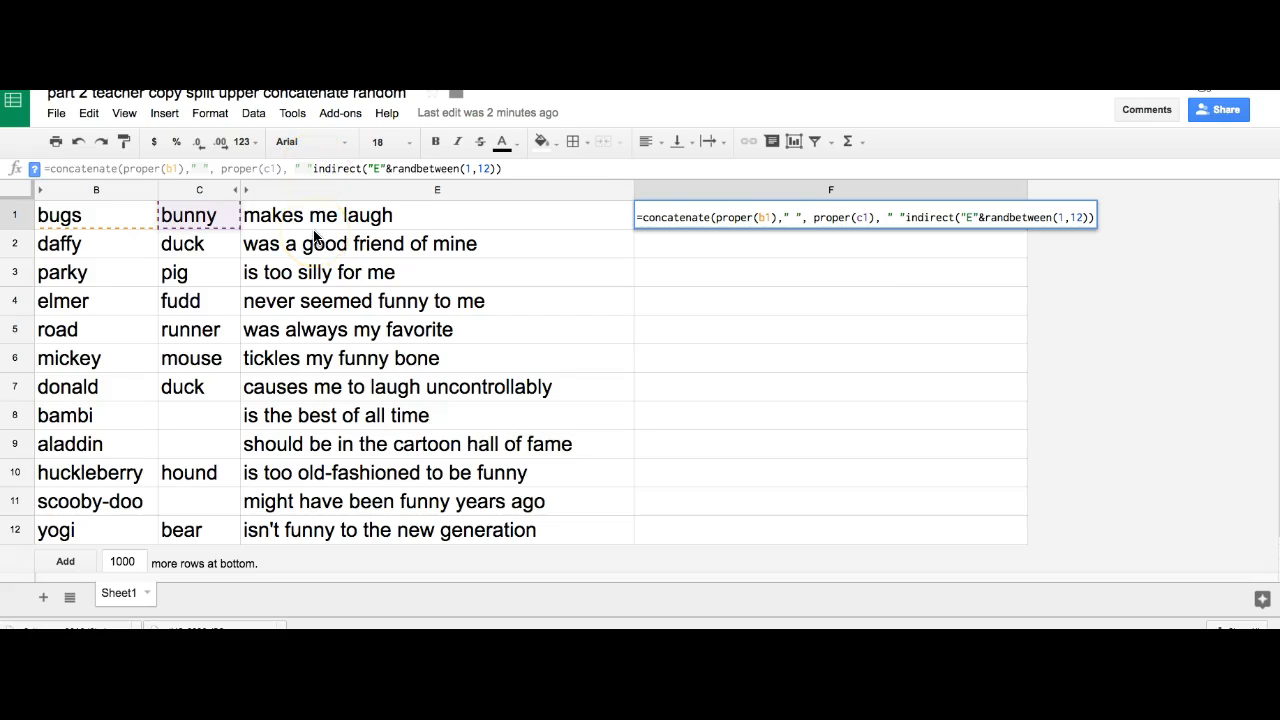
text(,)
click(372, 187)
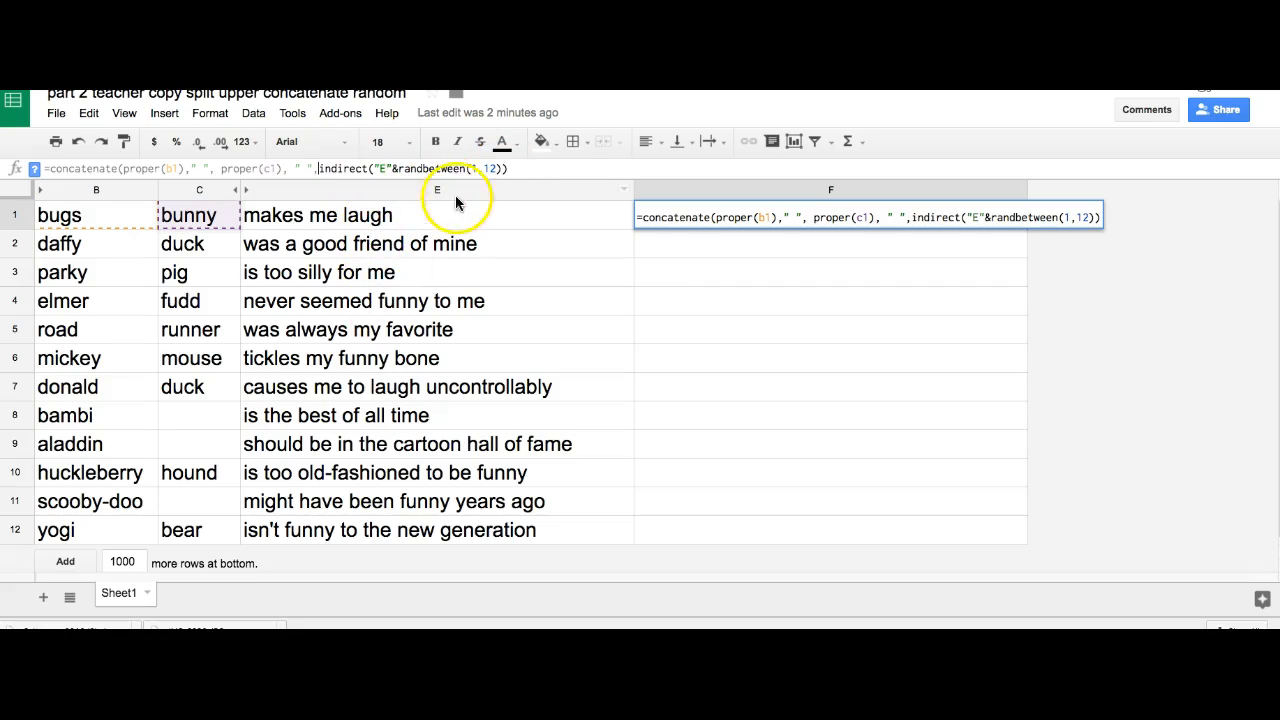
Add "." as a further argument after randbetween(1,12) in F1's formula to end the sentence with a period.
click(503, 168)
text(,".")
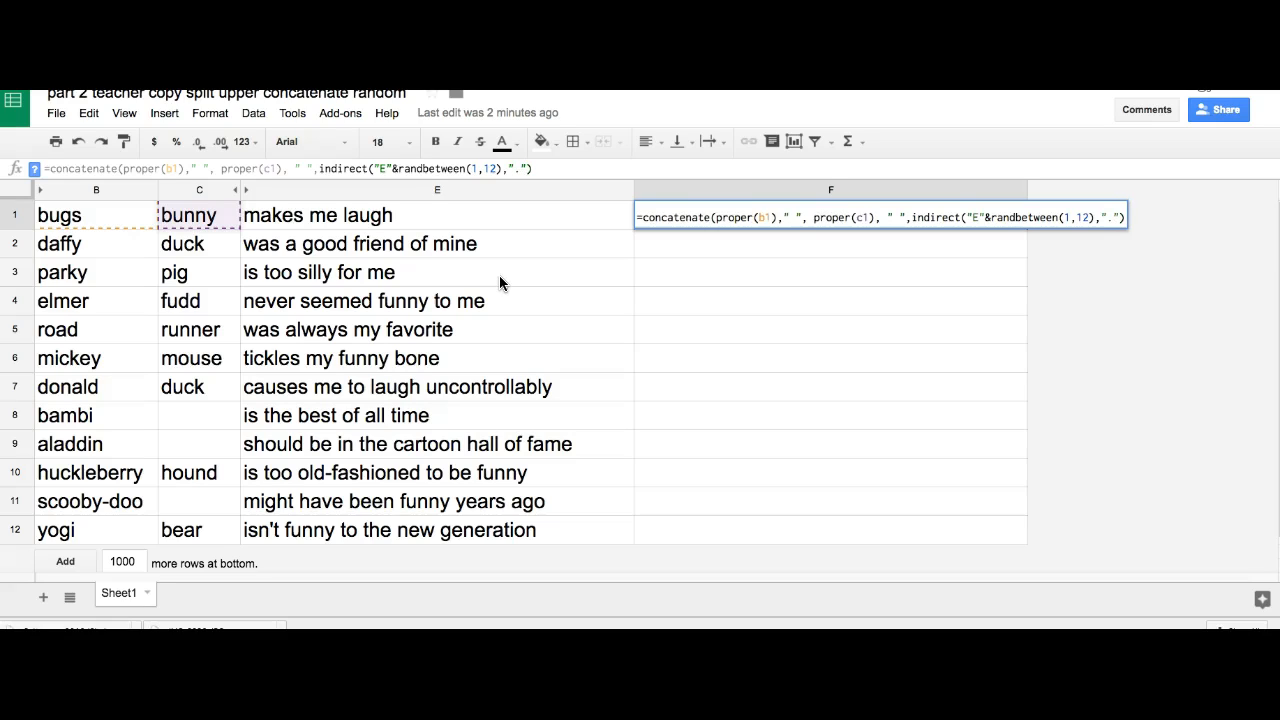
key(Return)
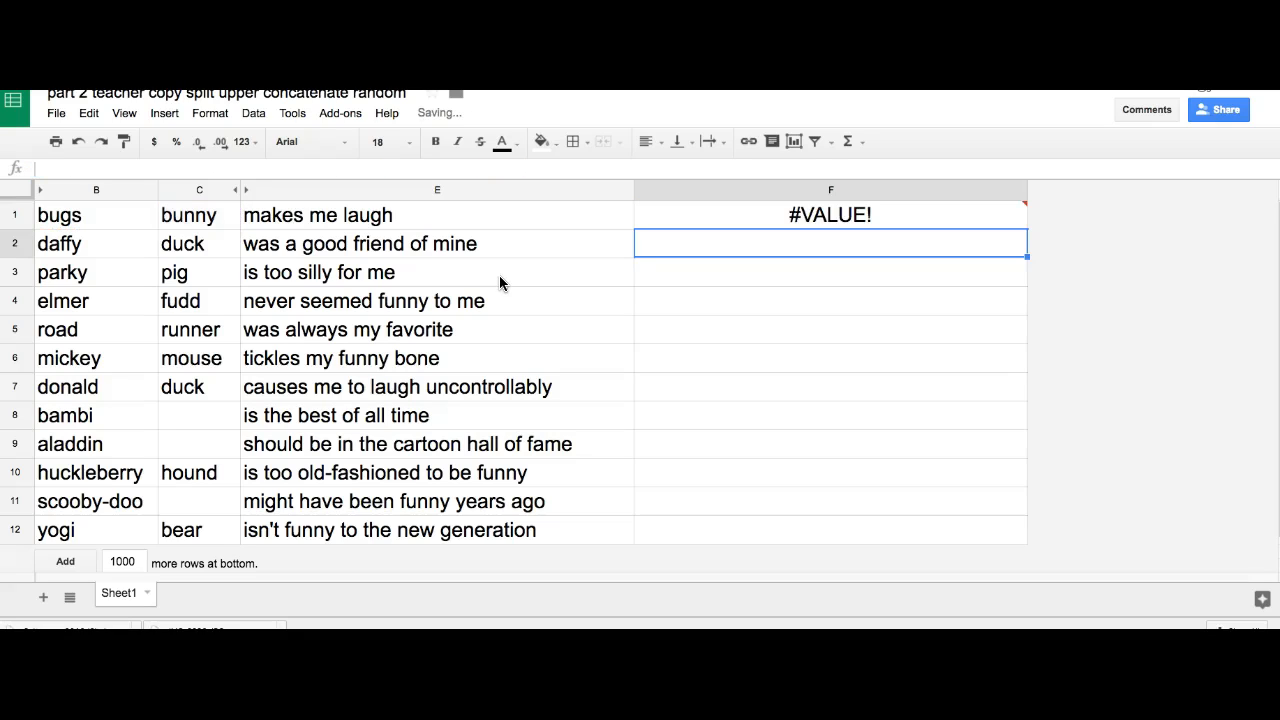
Fix F1's parentheses by closing indirect before the "." argument and removing the extra closing parenthesis at the formula's end.
click(765, 221)
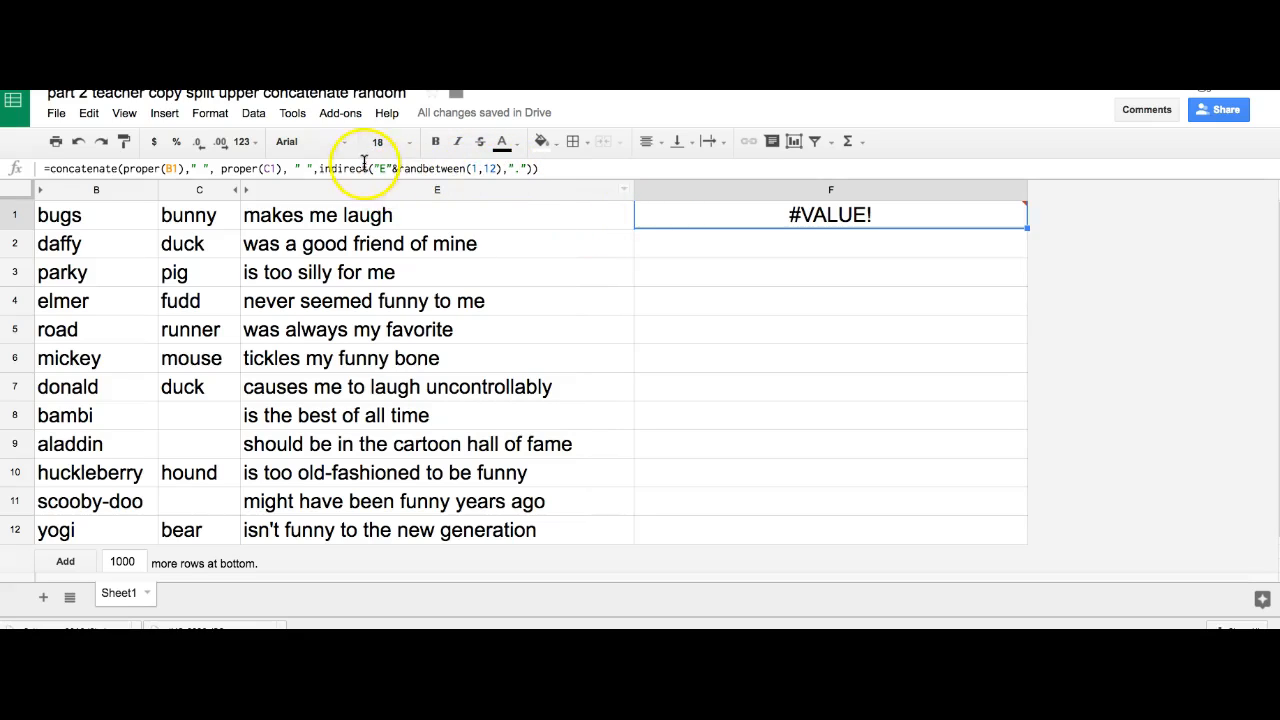
click(504, 168)
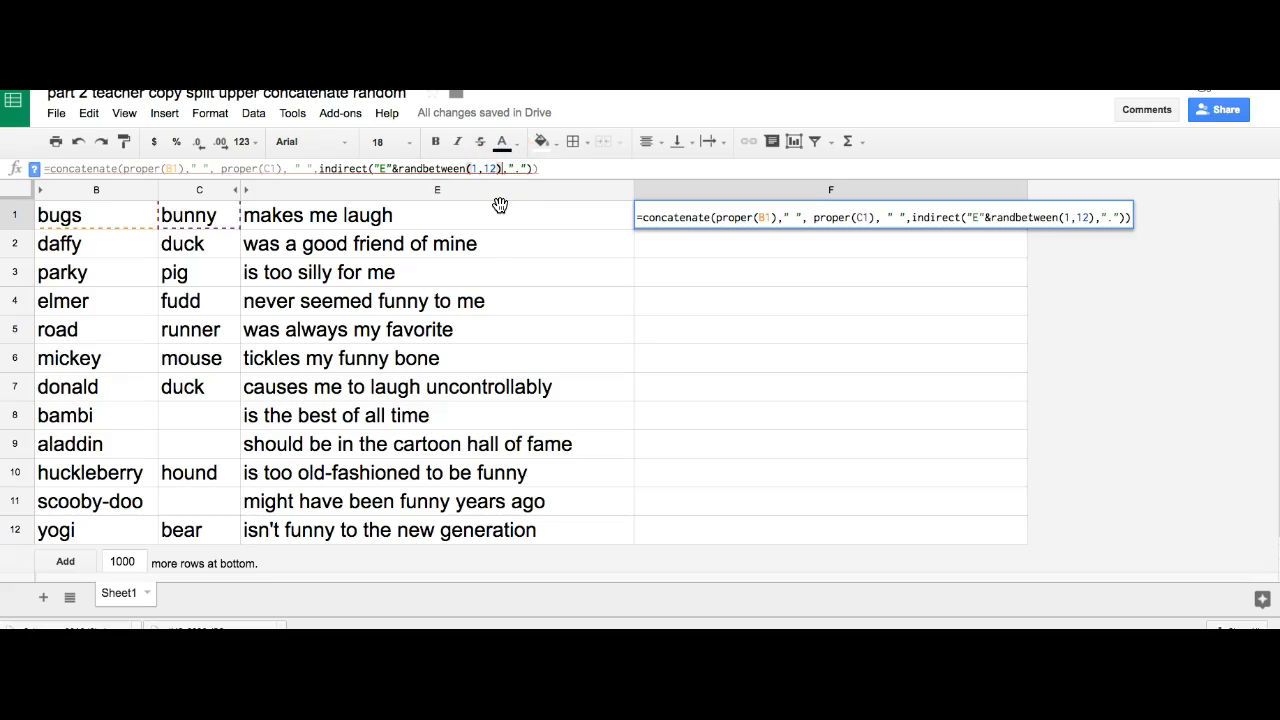
text())
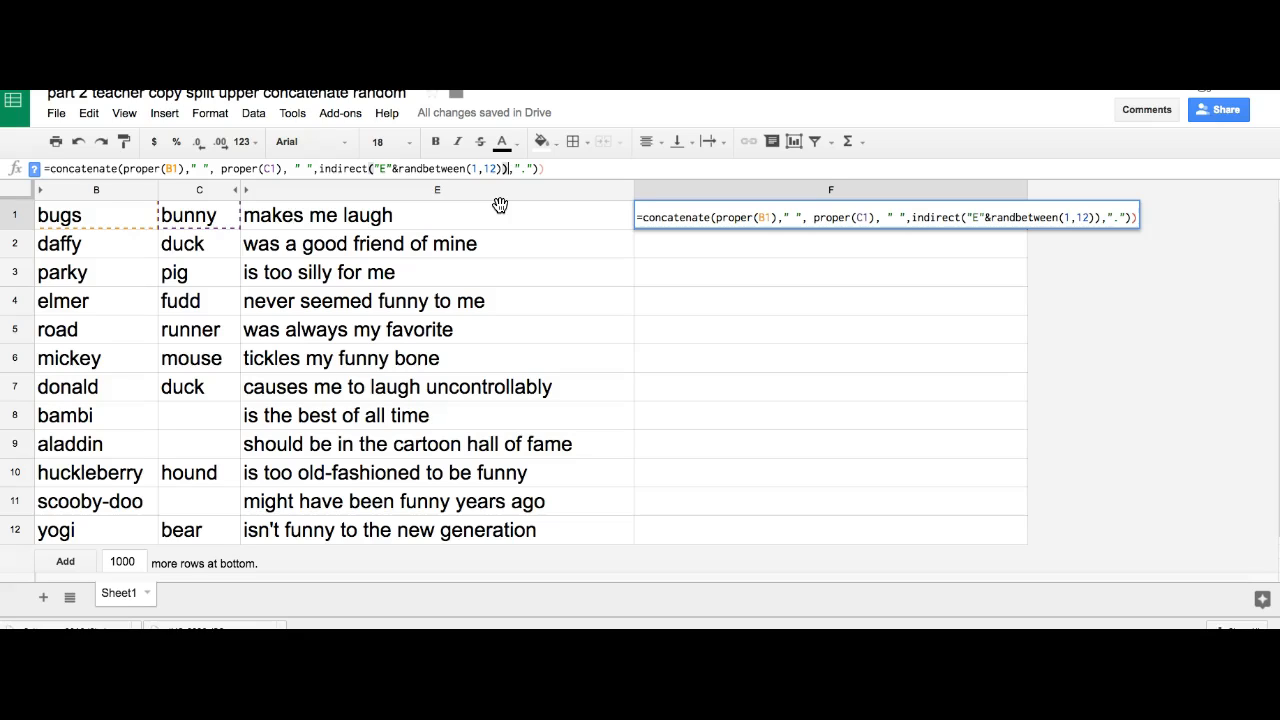
key(Return)
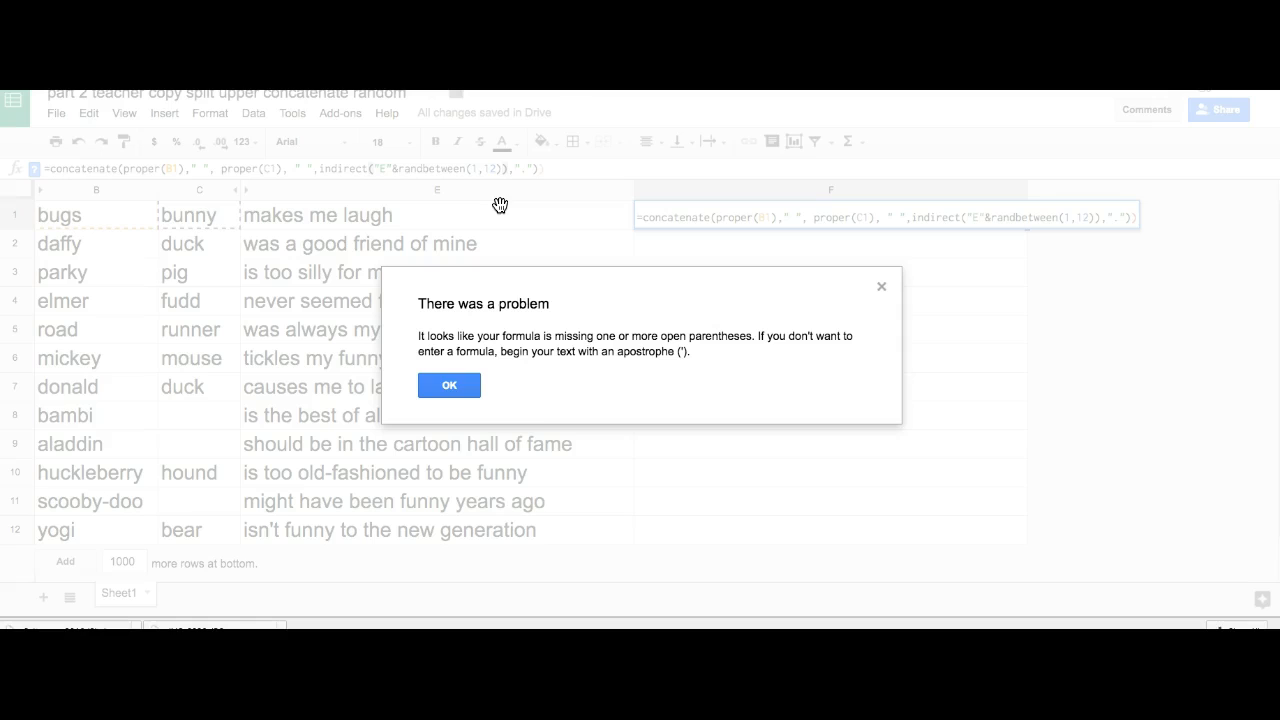
click(449, 387)
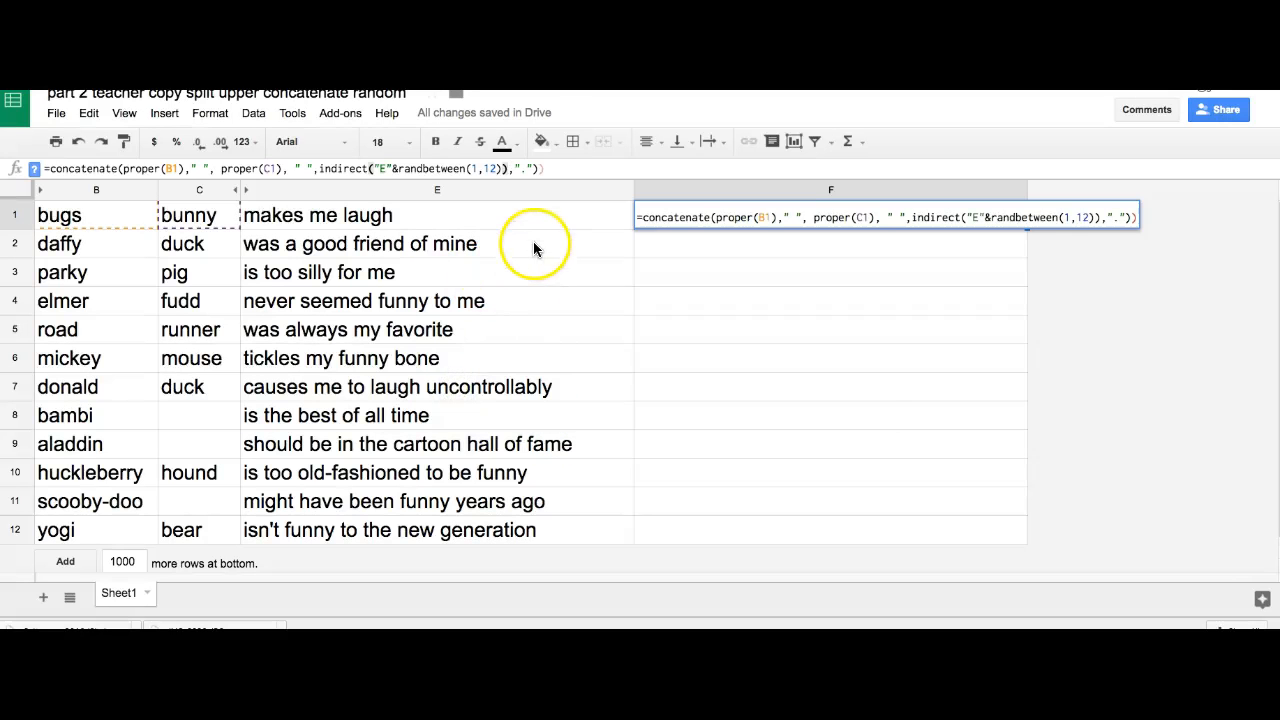
click(548, 170)
key(BackSpace)
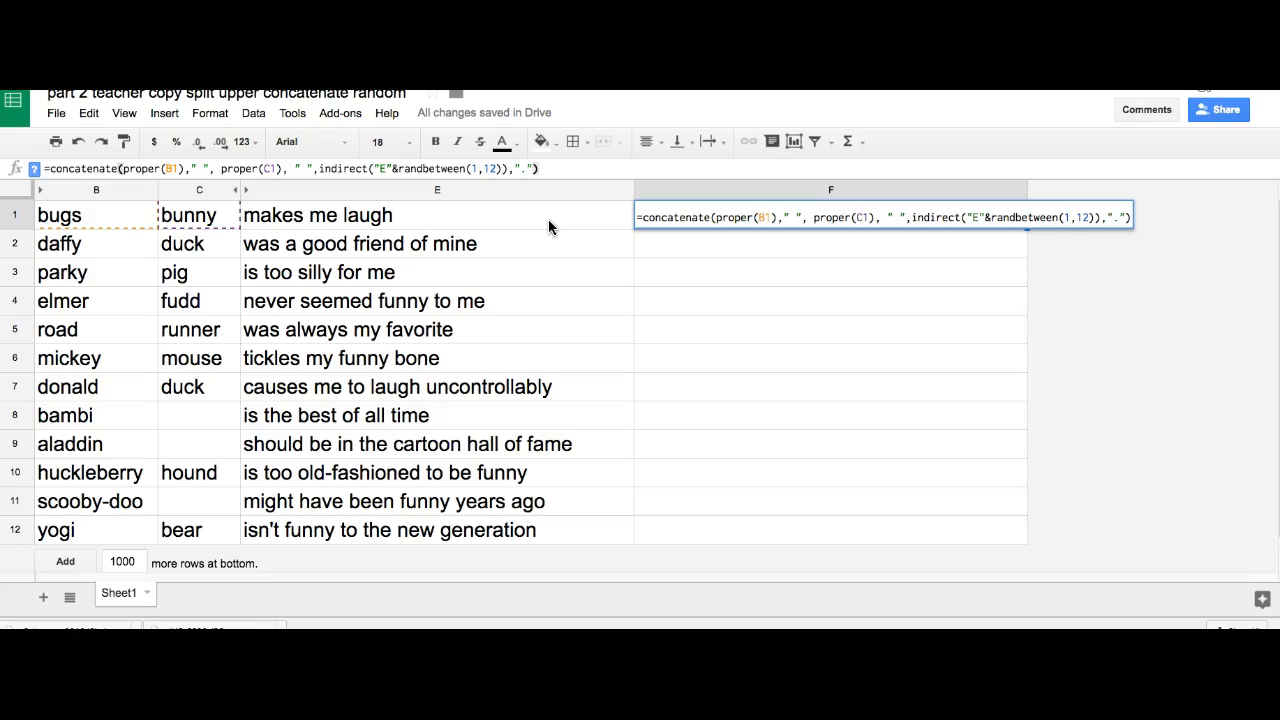
key(Return)
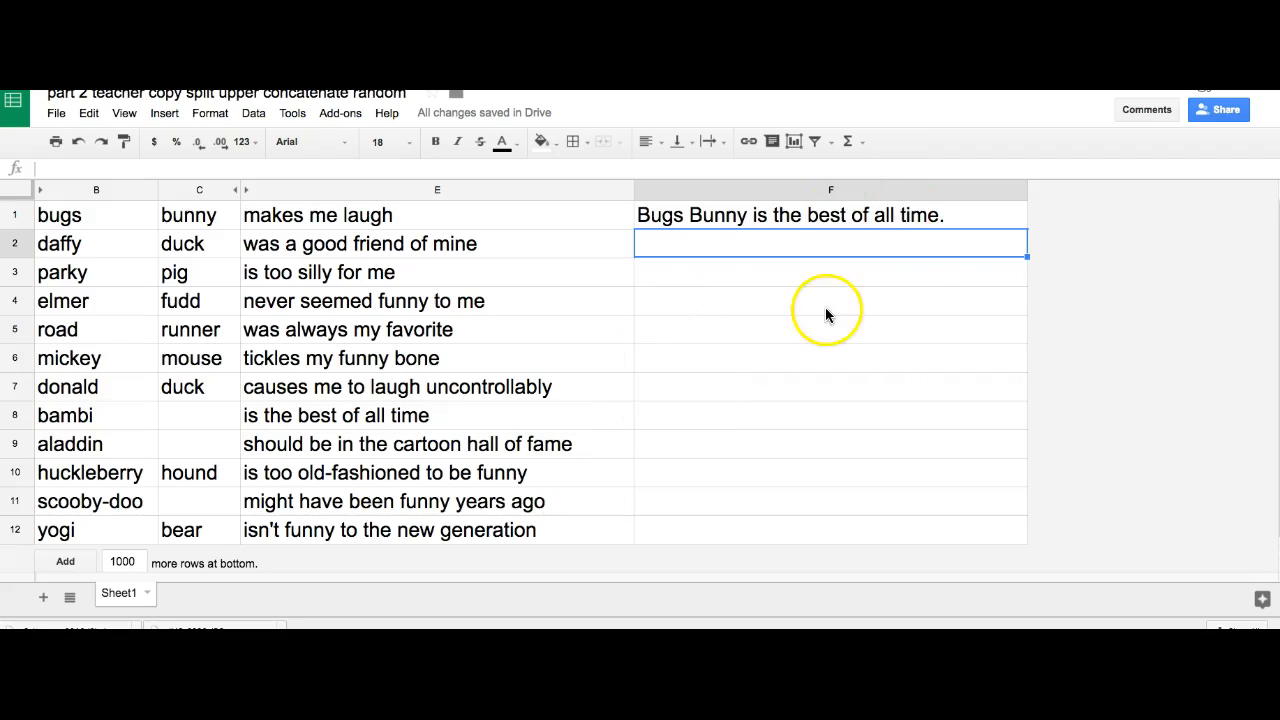
Fill F1's formula down through F12 and widen column F to fit the longest sentences.
click(980, 214)
drag(1027, 228, 1039, 531)
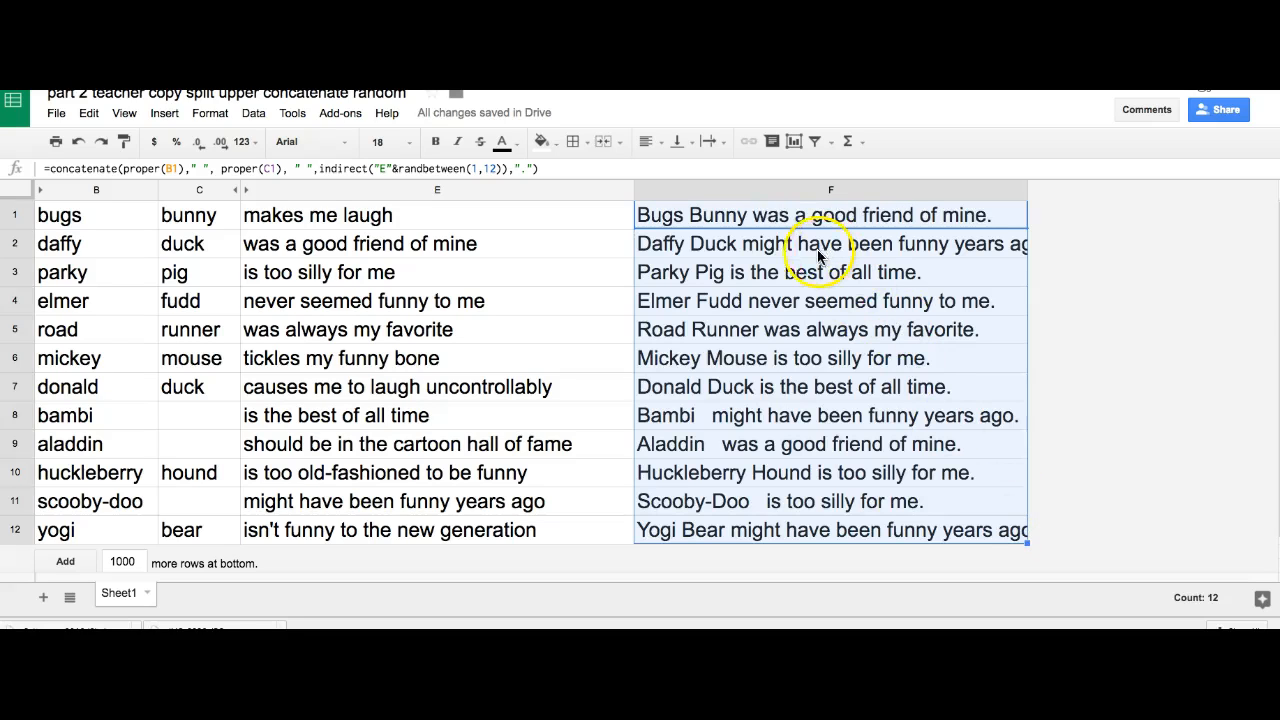
click(768, 218)
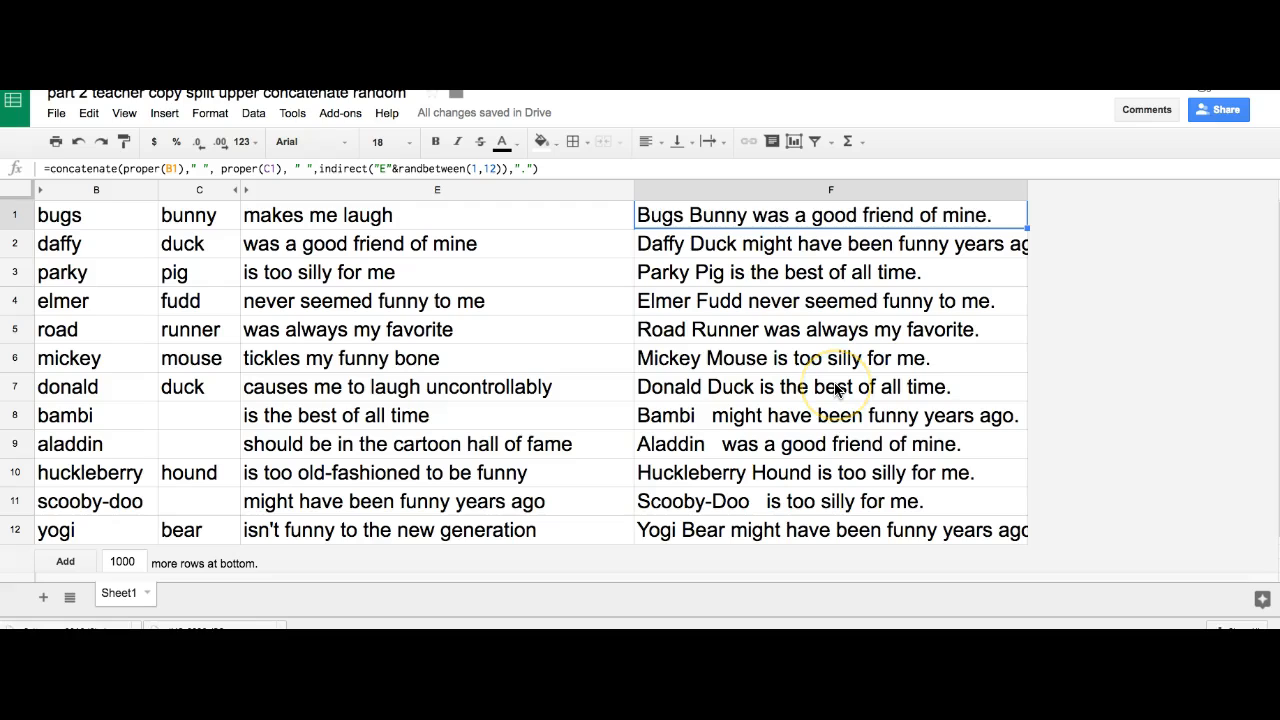
click(838, 272)
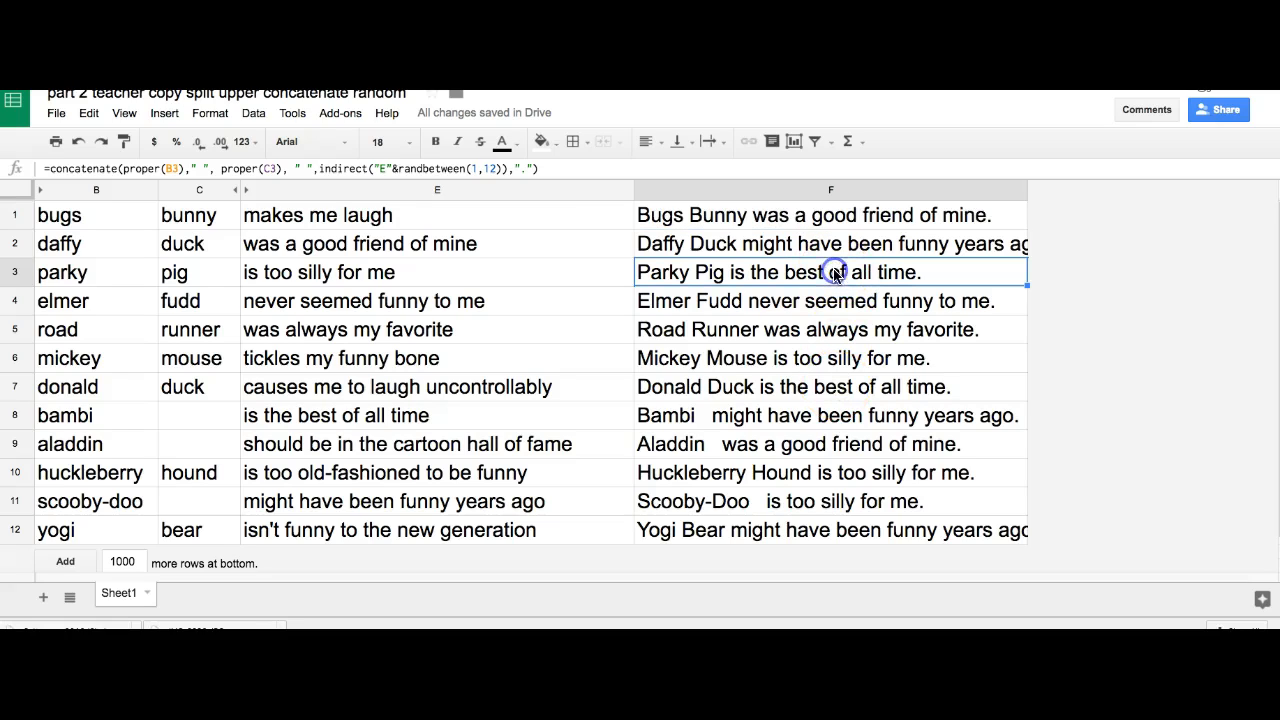
click(845, 390)
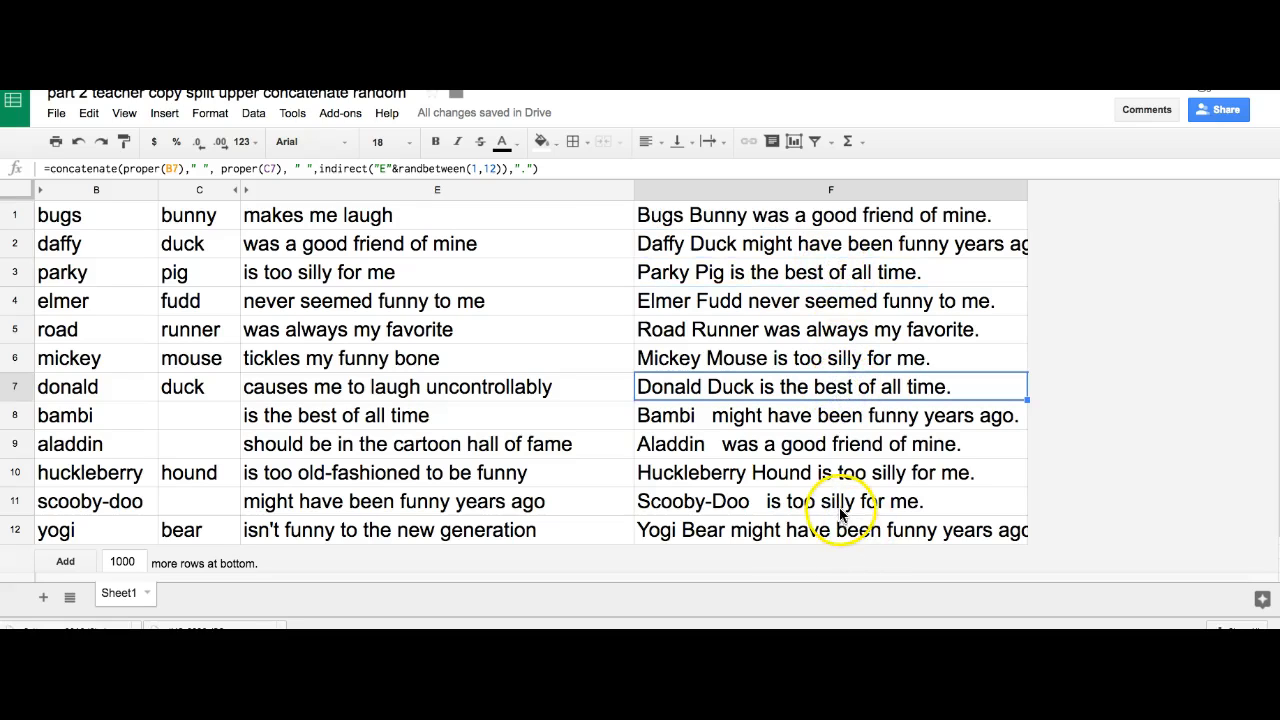
drag(1028, 189, 1054, 189)
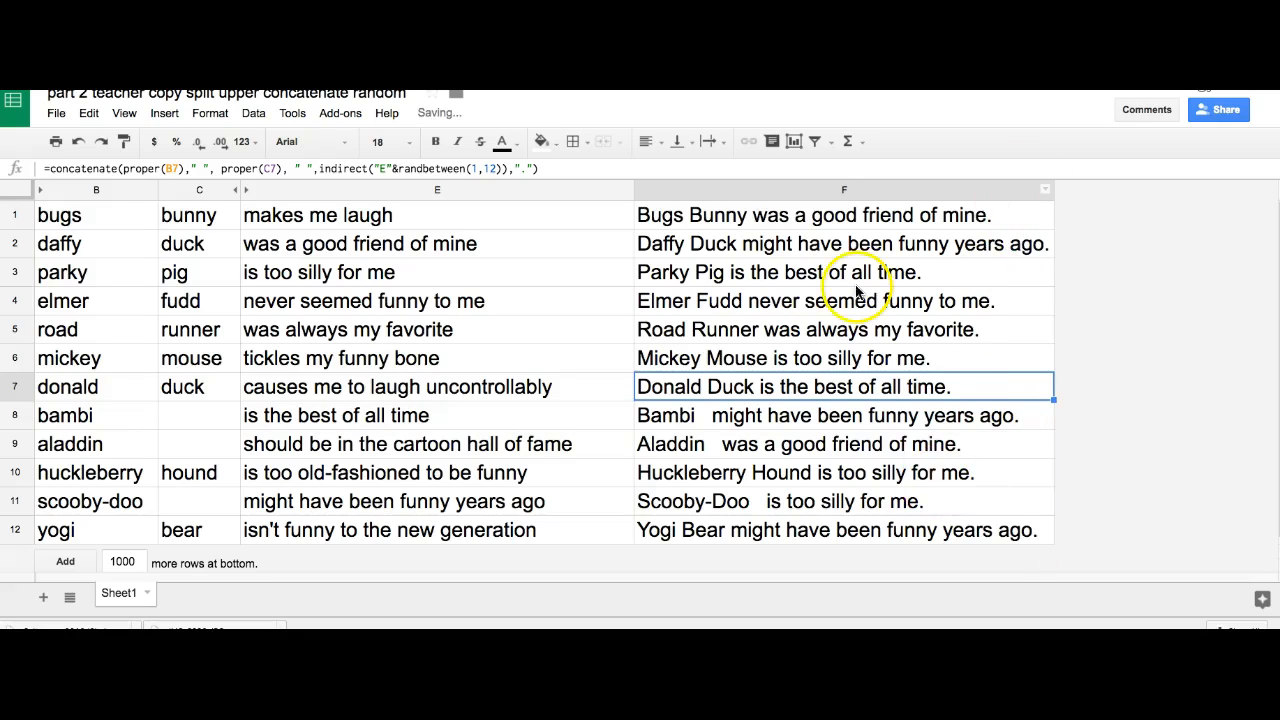
Open the split formula in cell B3 for editing.
click(57, 283)
double_click(57, 283)
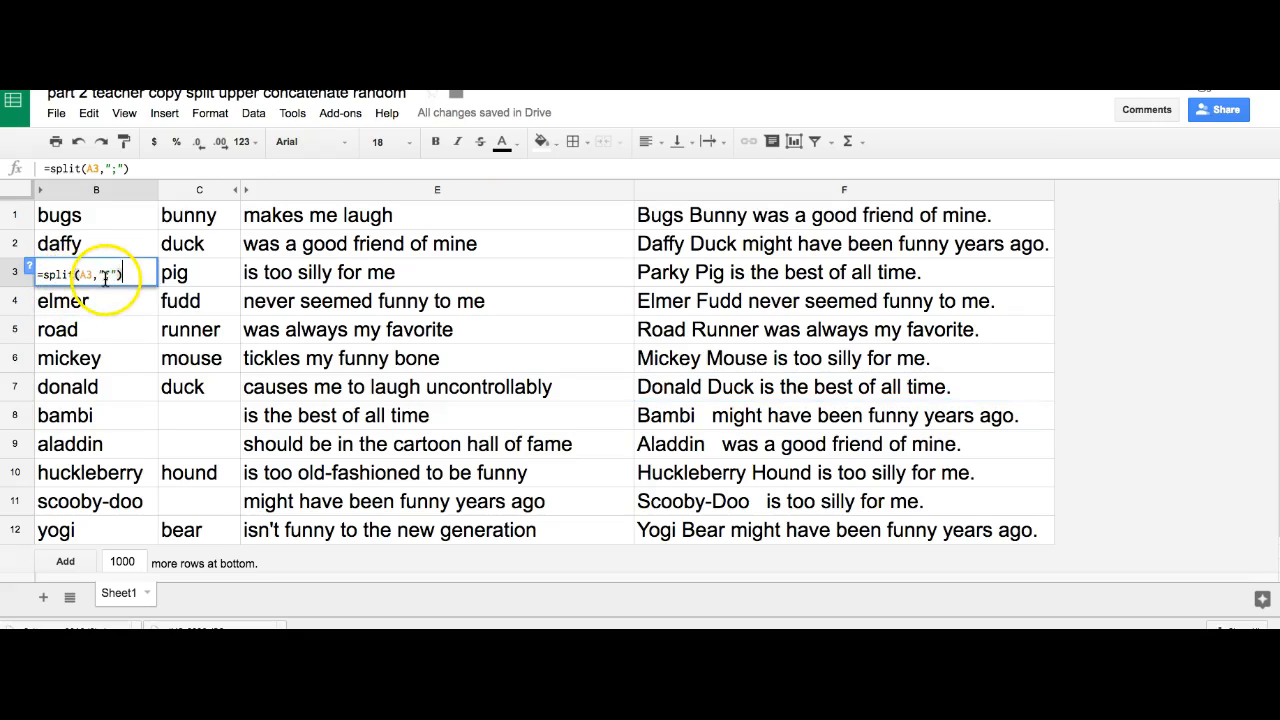